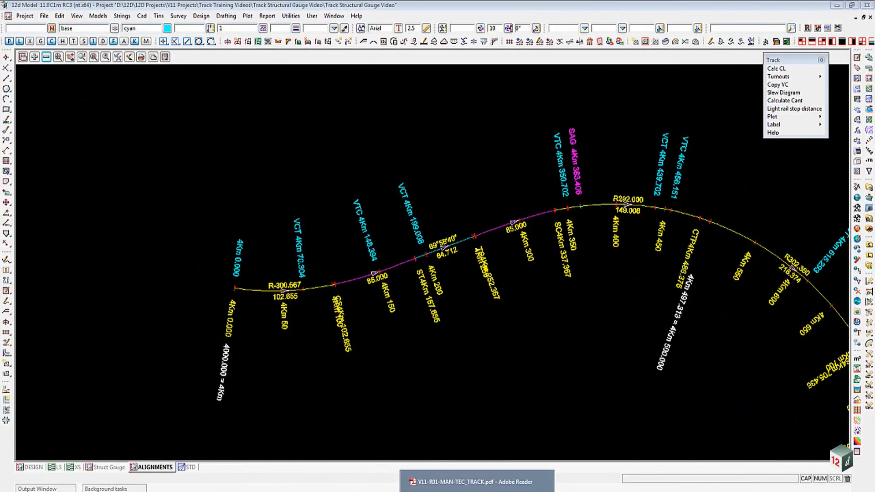
click(477, 482)
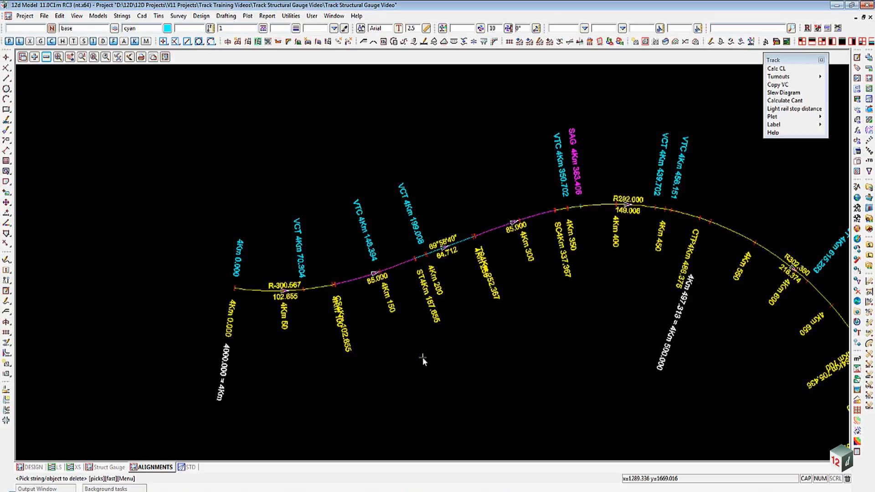
key(Escape)
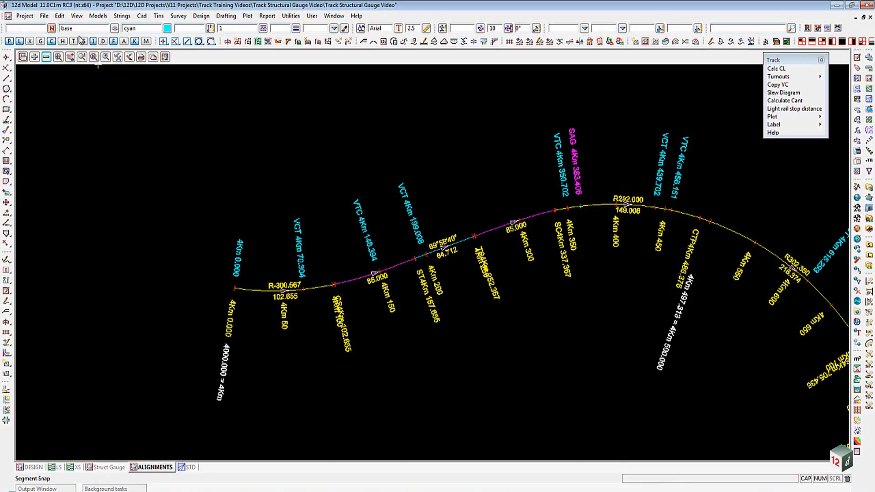
- Start a 2d PDF data import and choose Rolling stock gauge.pdf as the file to import
click(44, 16)
mouse_move(59, 42)
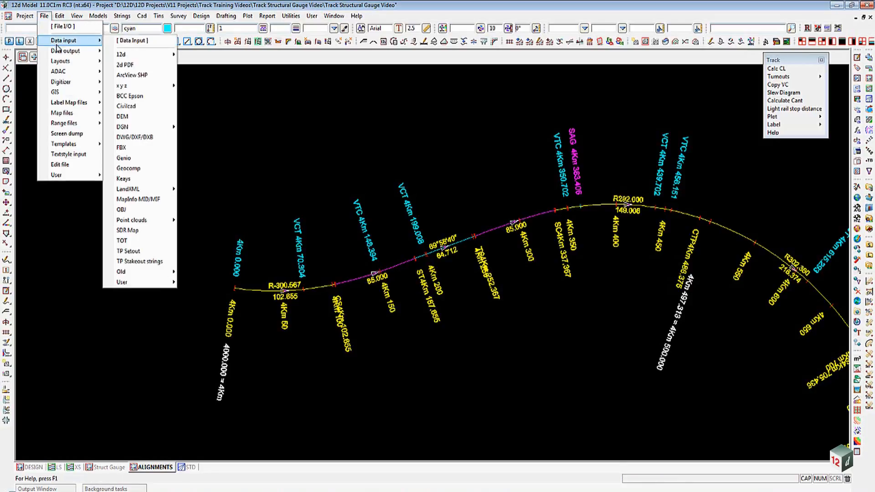
click(133, 64)
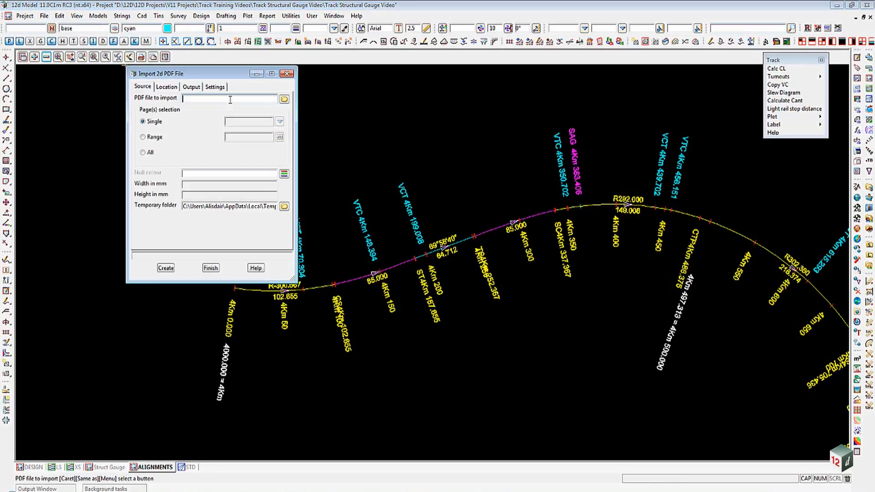
click(284, 100)
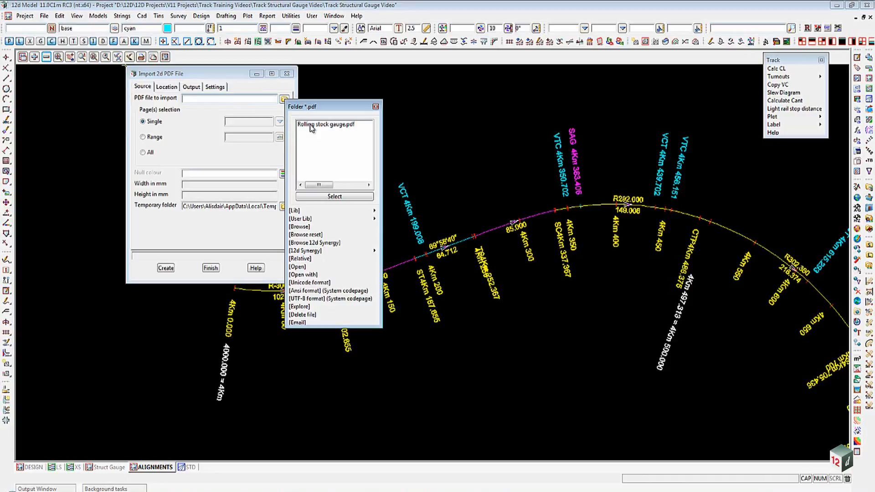
double_click(311, 126)
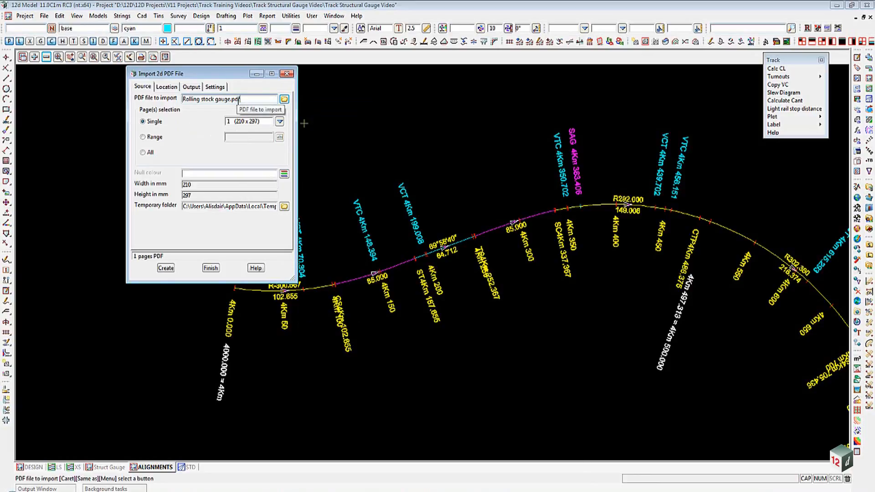
- Review the import's location, output and settings options, then create the import
click(175, 88)
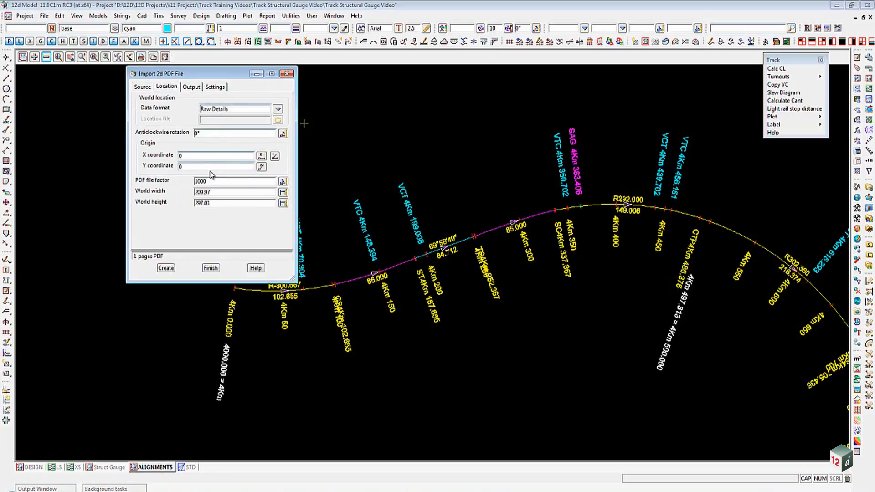
click(192, 88)
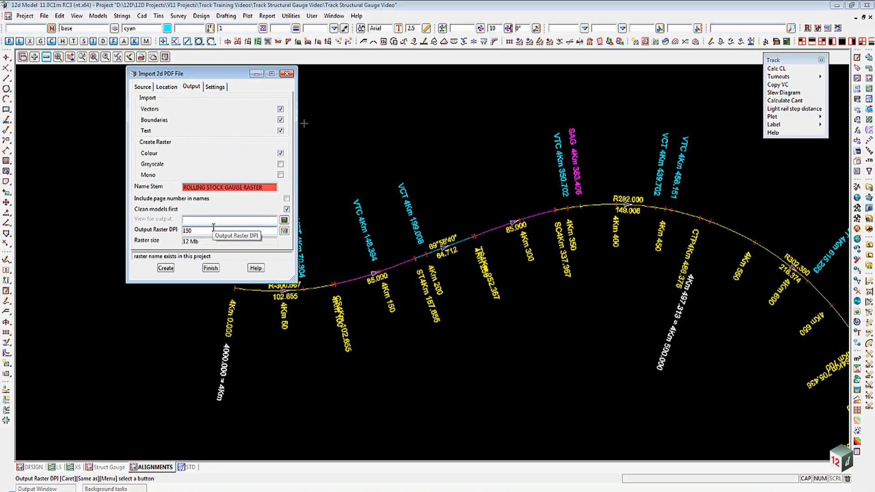
click(215, 87)
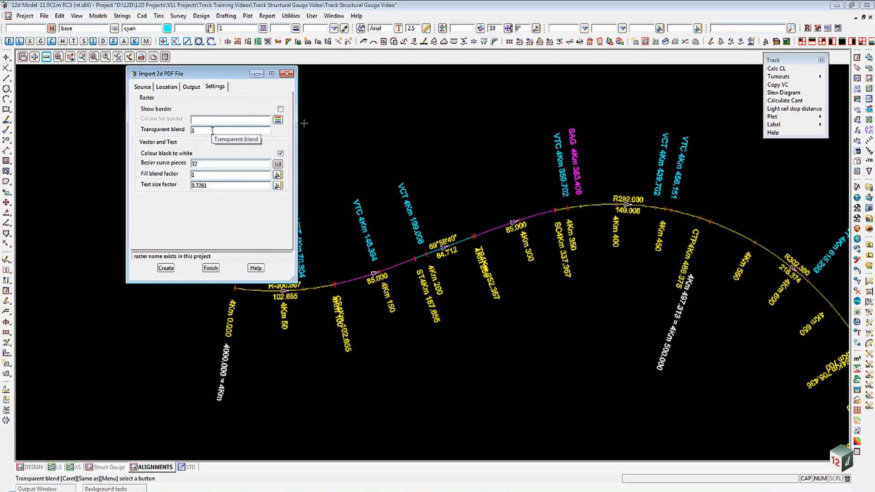
click(165, 269)
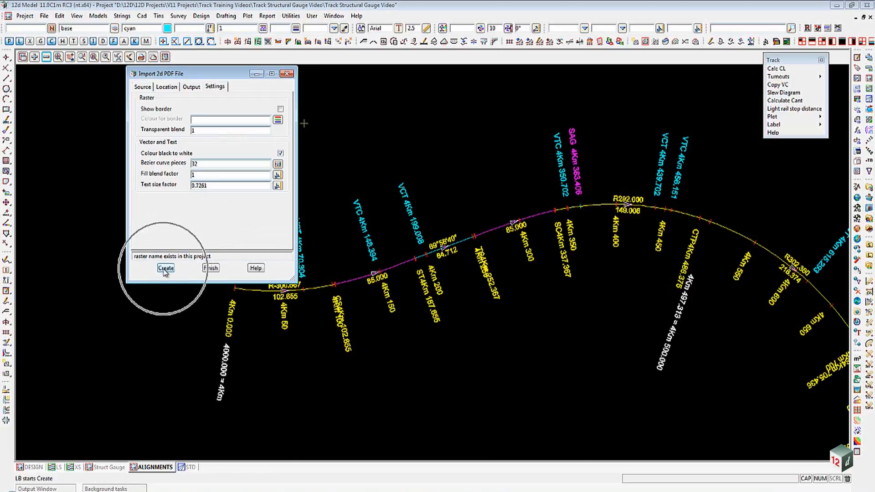
click(165, 268)
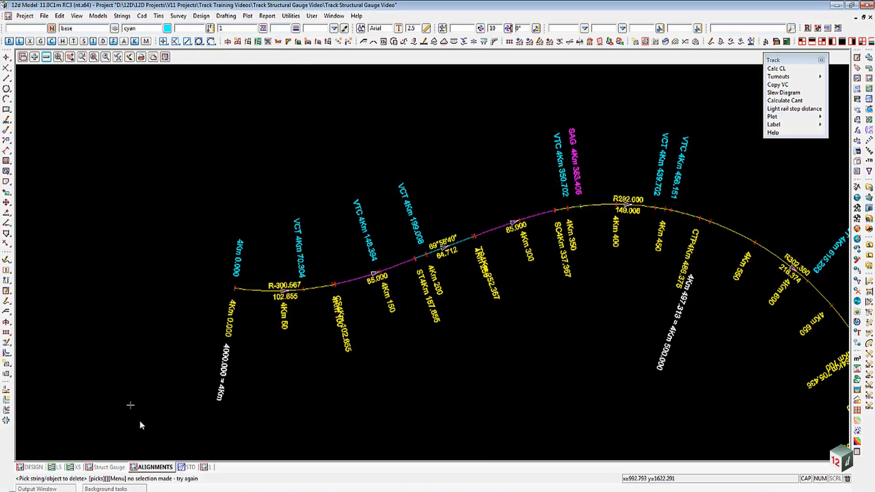
- In view 1, remove the ROLLING STOCK GAUGE RASTER raster model so only the vector drawing shows
click(206, 467)
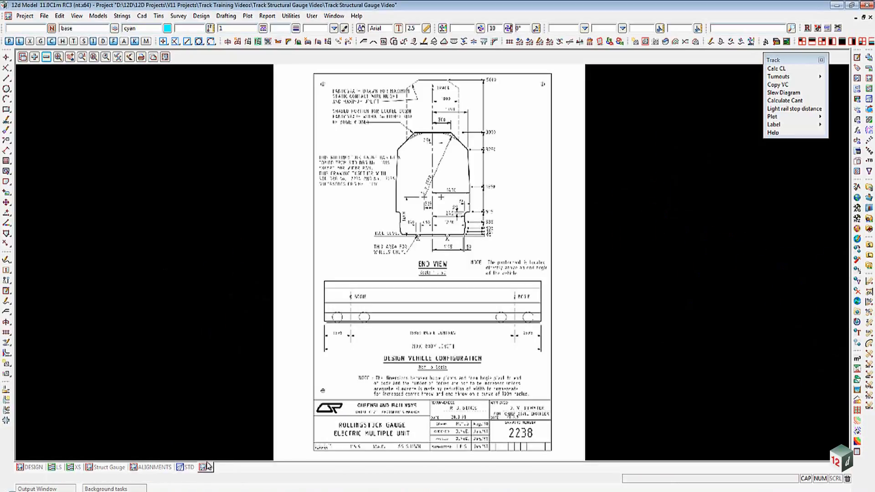
click(46, 57)
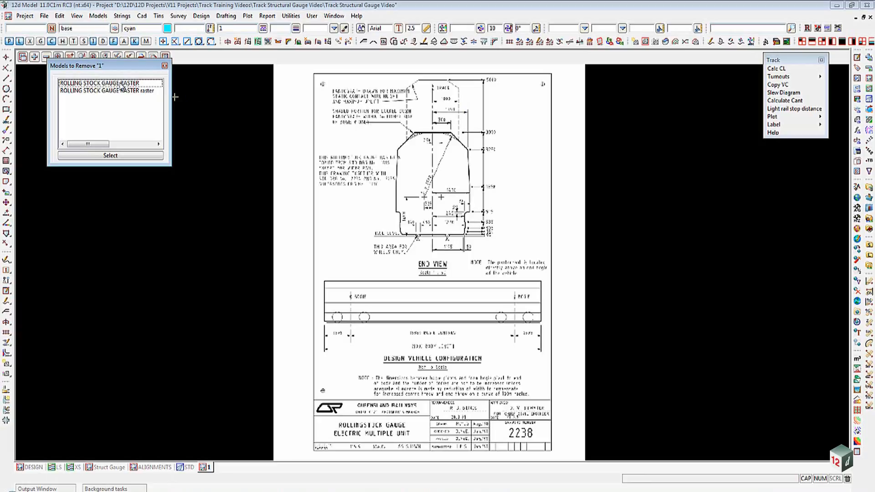
double_click(88, 93)
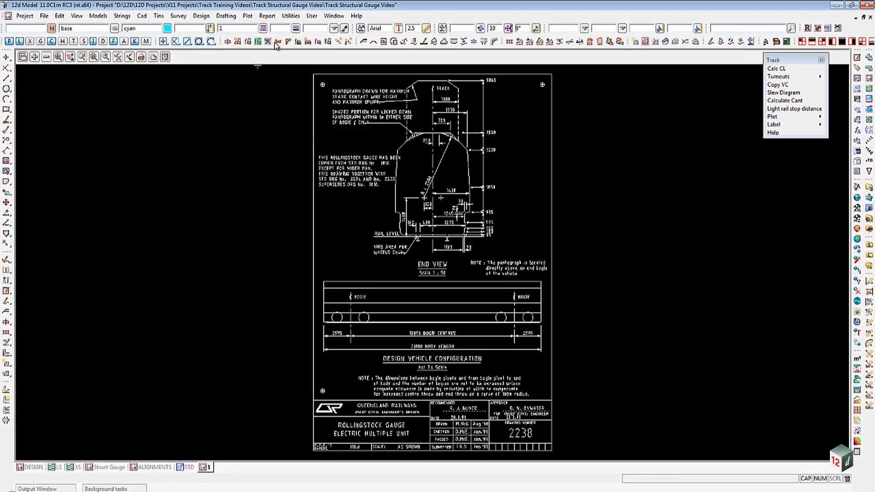
- Open the Translate utility and set its model to ROLLING STOCK GAUGE RASTER by picking a drawing string
click(295, 17)
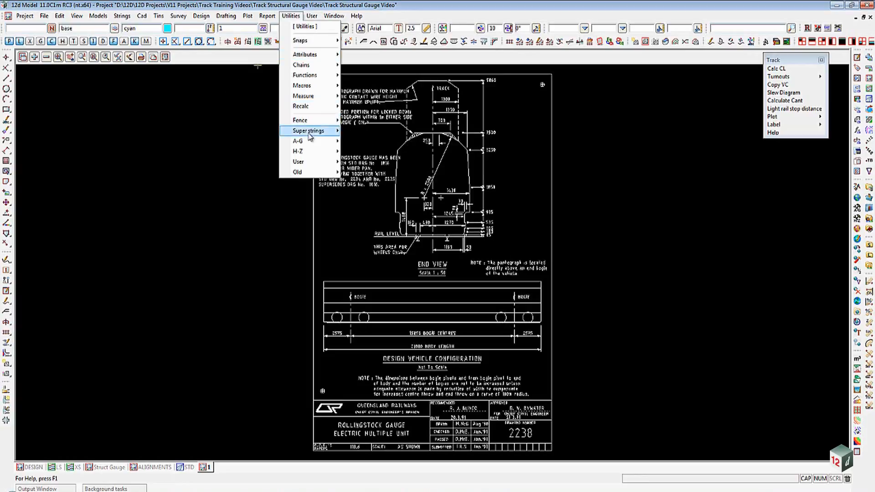
mouse_move(305, 154)
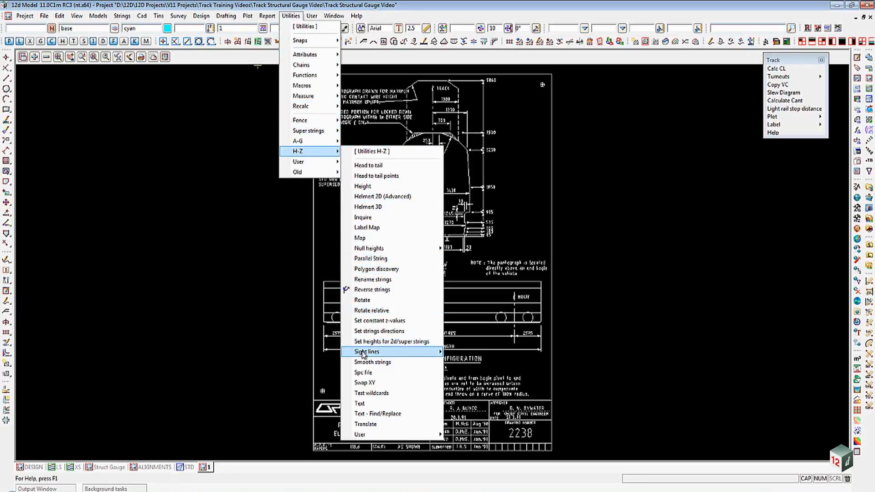
click(372, 425)
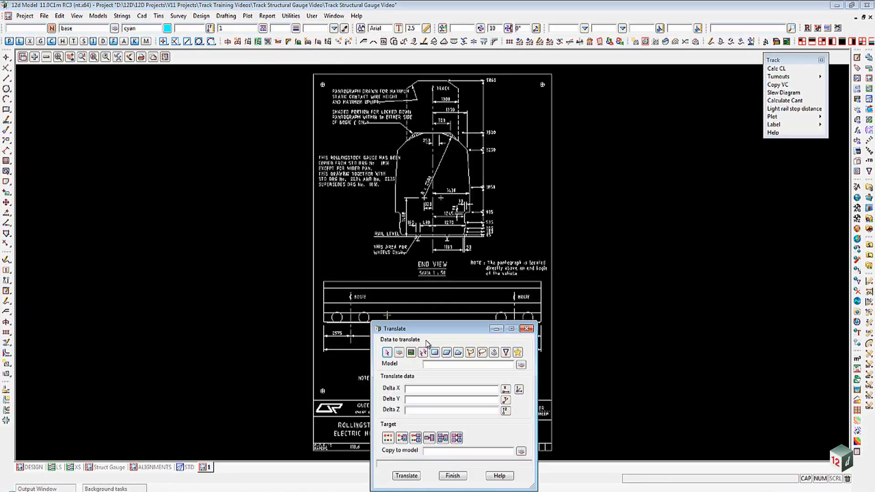
drag(423, 324, 117, 108)
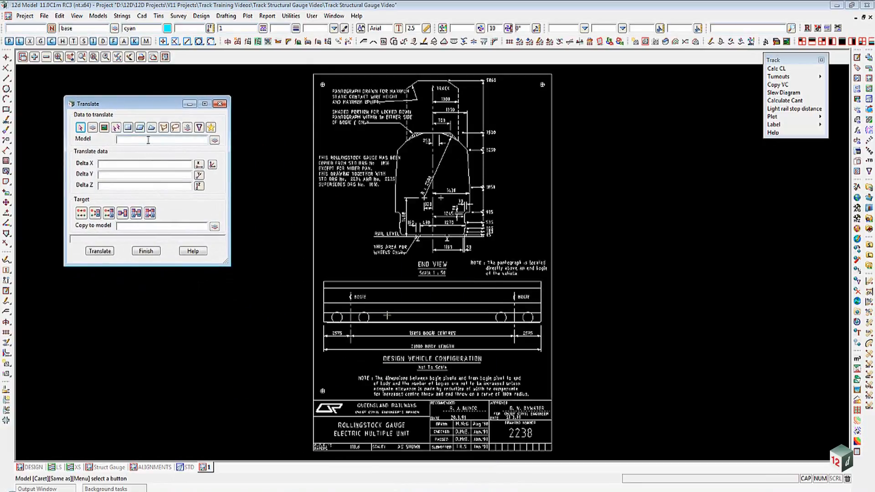
middle_click(148, 140)
click(315, 158)
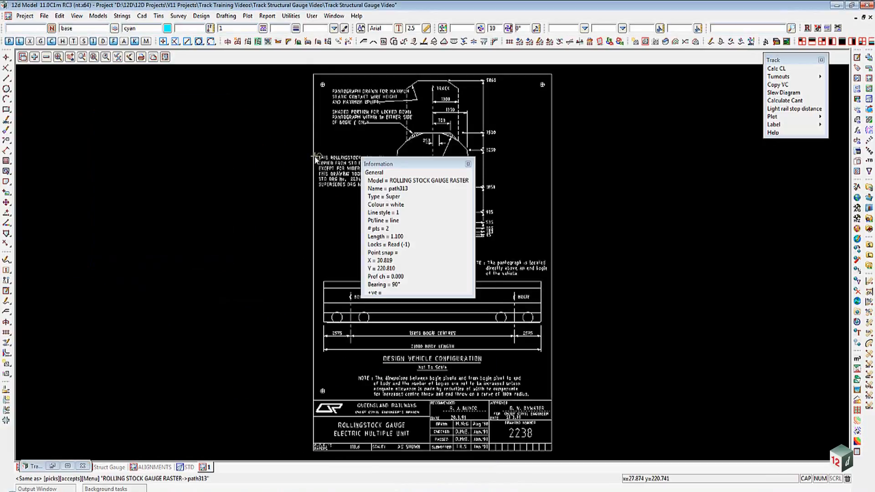
middle_click(315, 157)
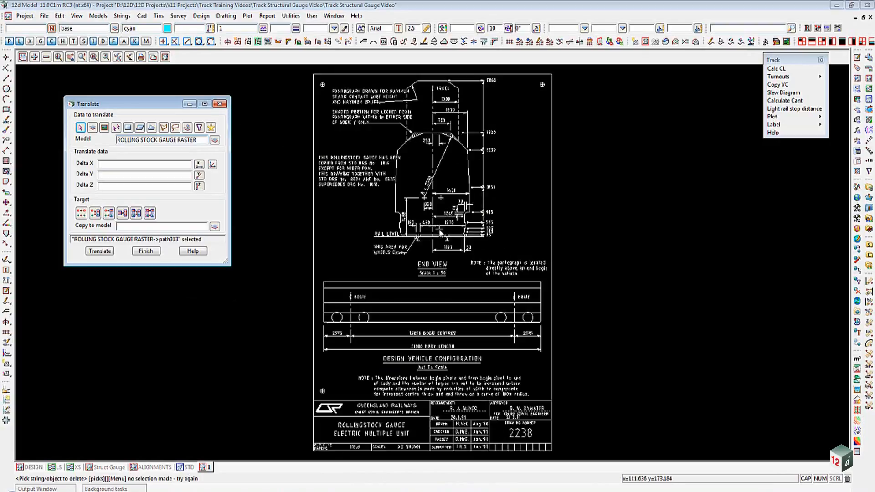
- Pick the intersection of the rail level line and the vehicle centreline as the translation's start point
scroll(439, 242, up, 4)
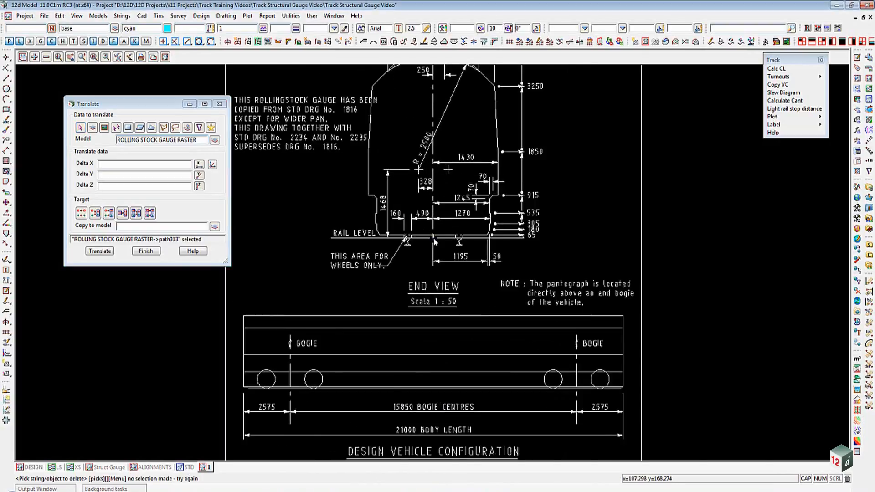
scroll(439, 246, up, 3)
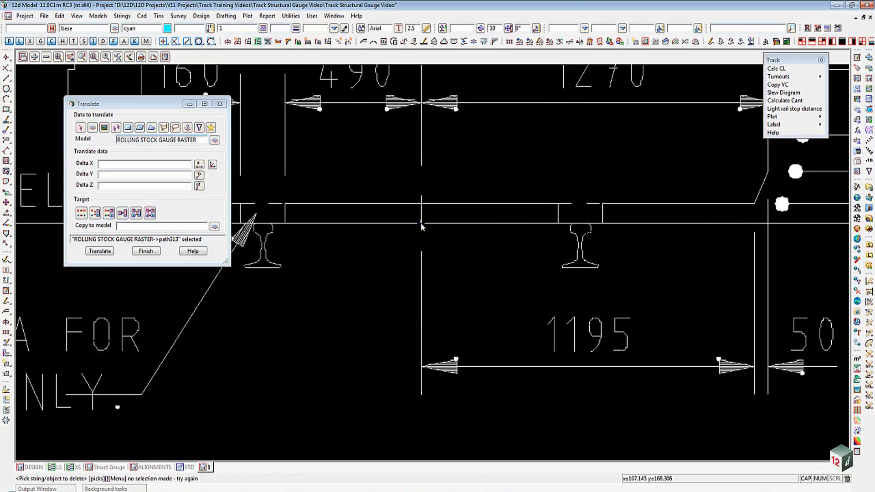
click(212, 165)
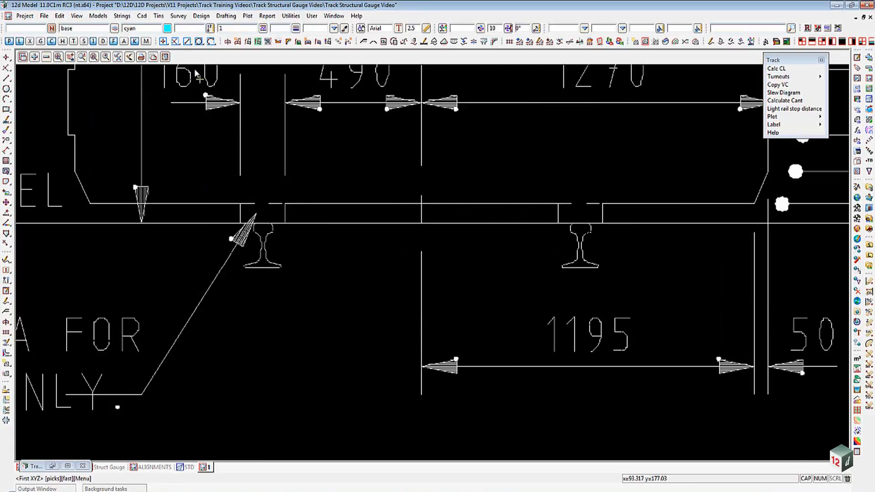
click(177, 44)
click(176, 54)
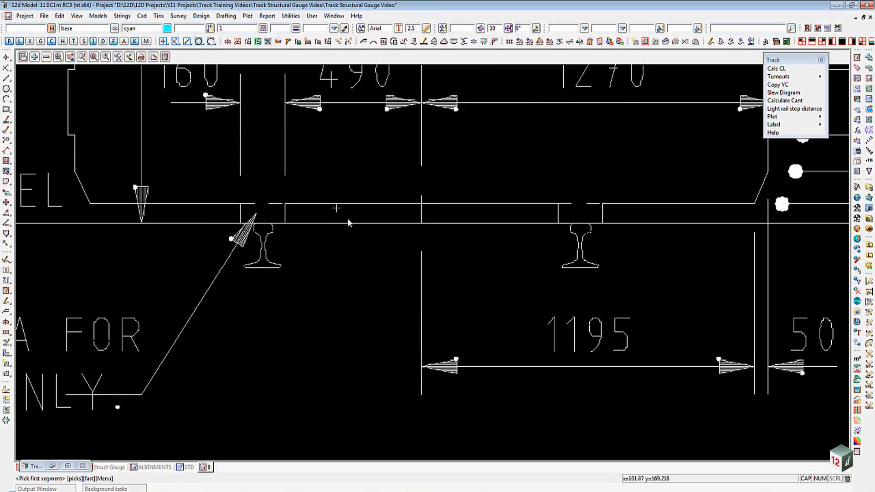
click(377, 223)
middle_click(377, 223)
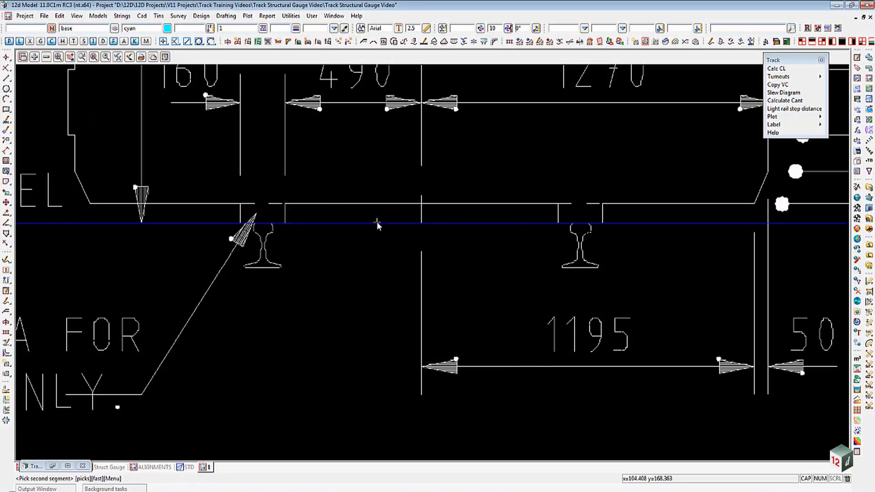
click(422, 273)
middle_click(423, 273)
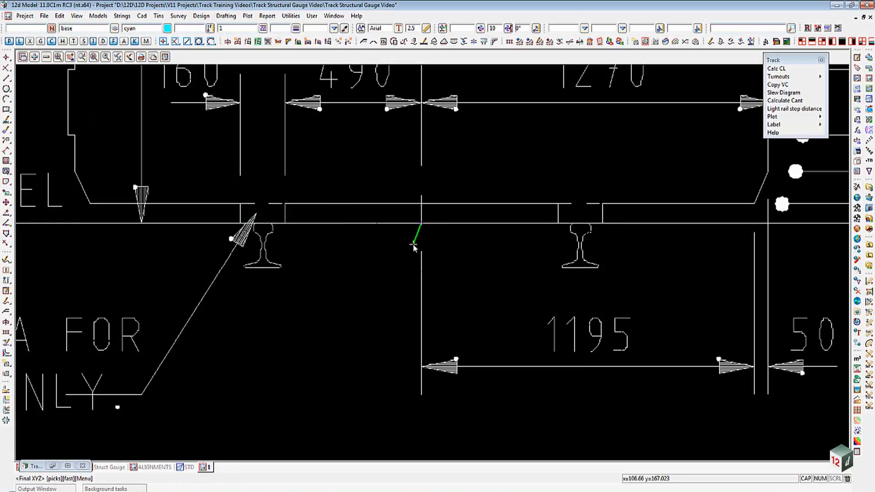
- Turn on the view grid and snap the translation's end point to the grid origin at 0,0
click(118, 58)
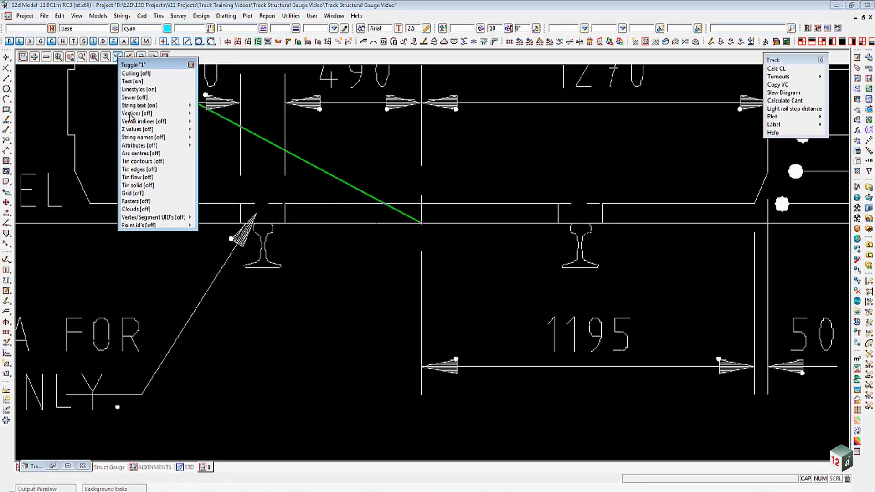
click(138, 193)
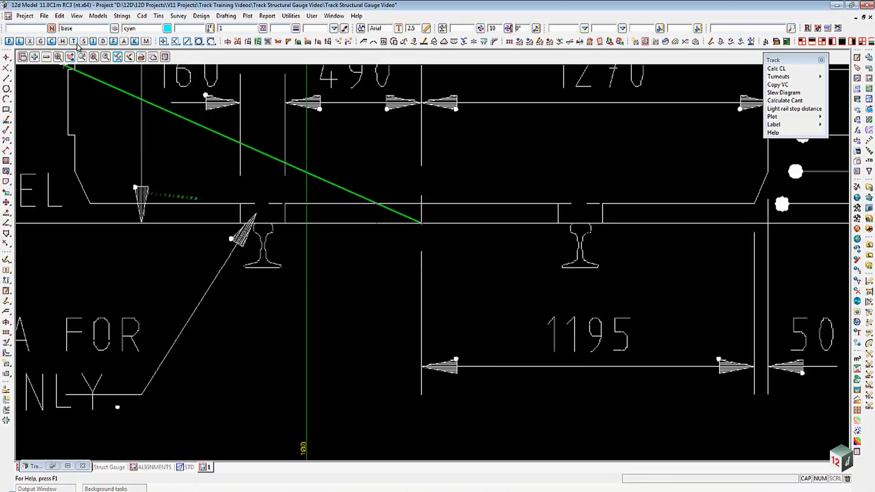
click(42, 43)
scroll(465, 203, down, 8)
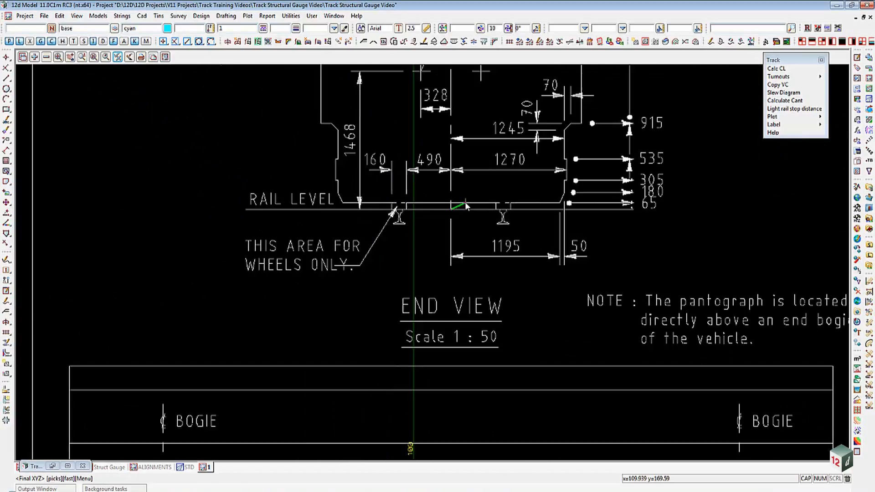
scroll(466, 206, down, 5)
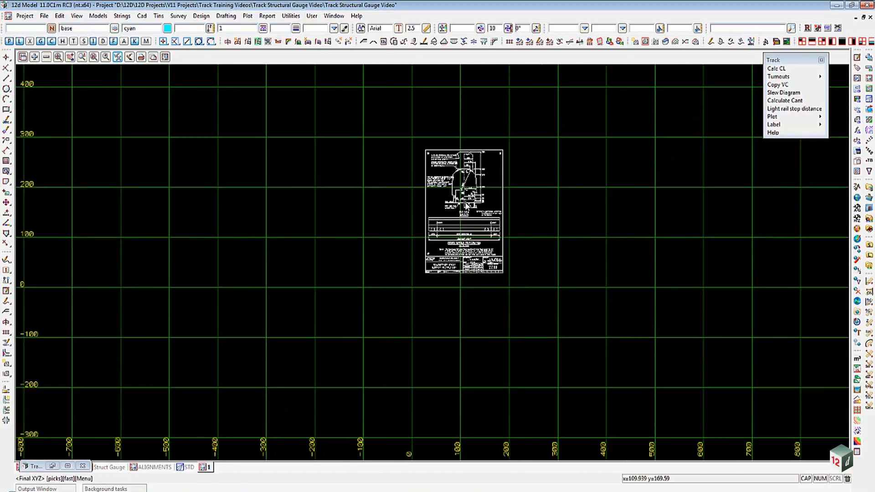
click(465, 205)
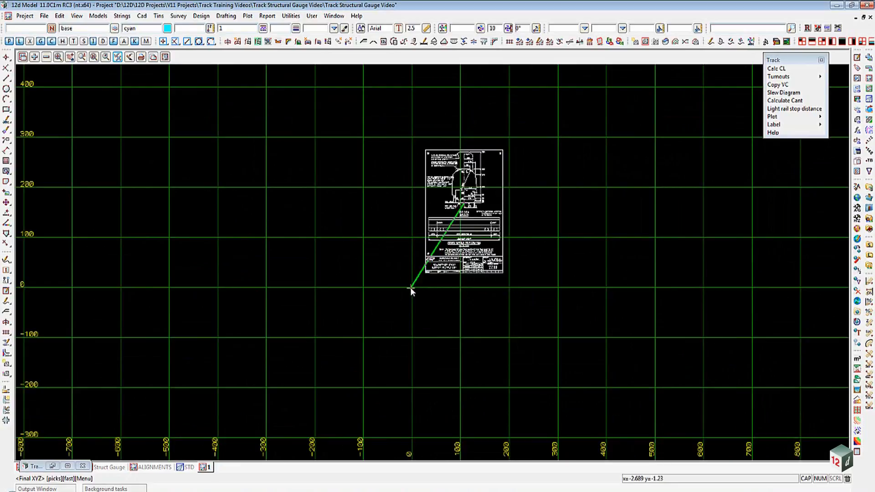
click(410, 287)
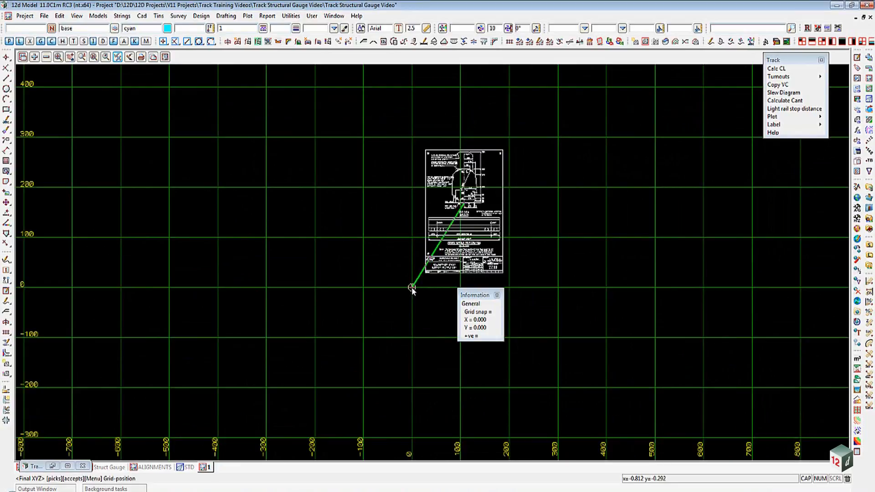
middle_click(412, 287)
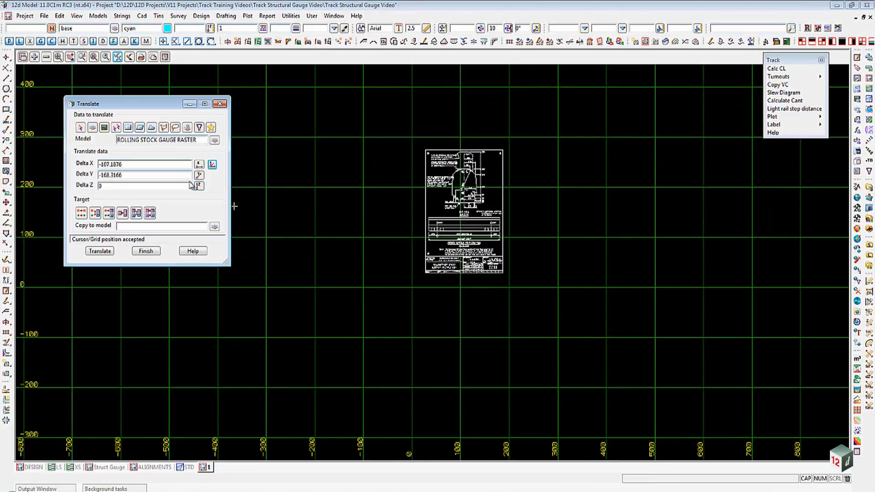
- Set the translation target to move to the original model, replacing existing data
click(82, 214)
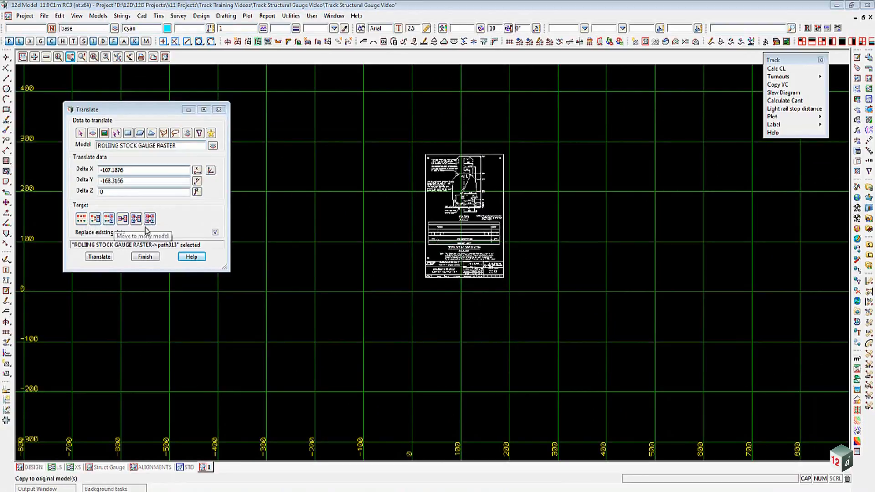
click(81, 223)
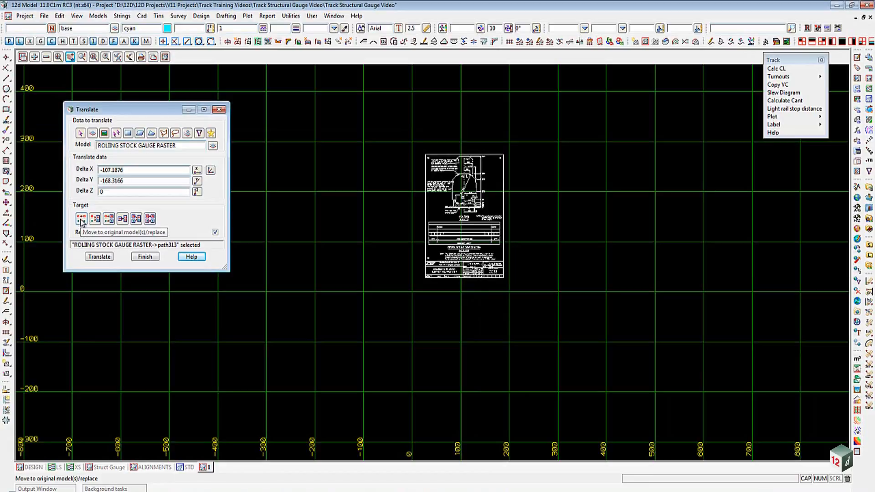
- Apply the translation to the gauge drawing and finish the Translate utility
click(98, 258)
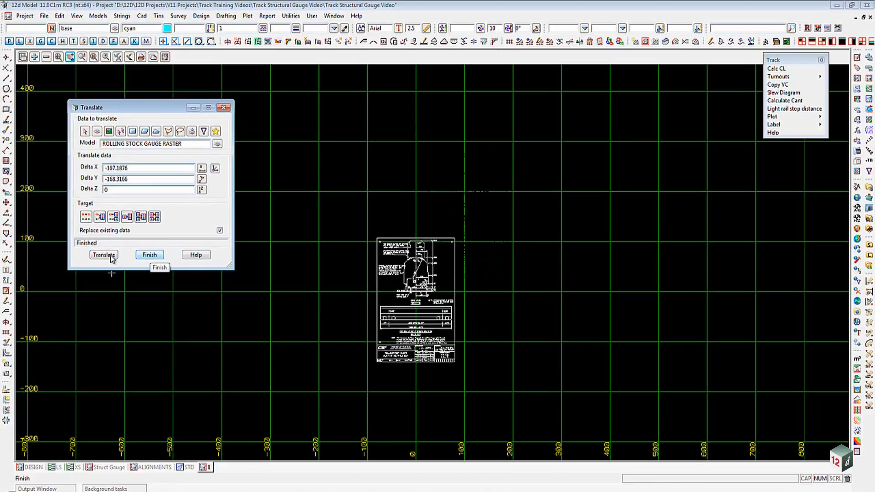
click(150, 256)
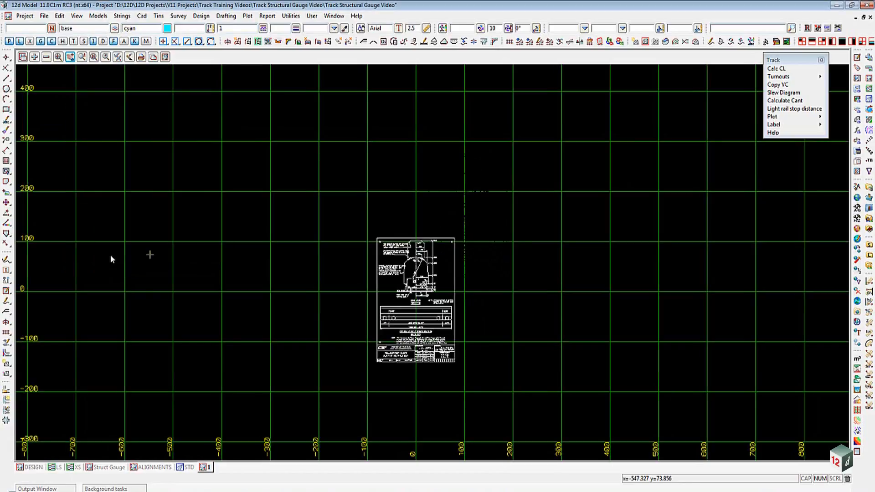
- Zoom in on the rail level area and turn on vertex display in the view
scroll(397, 345, up, 2)
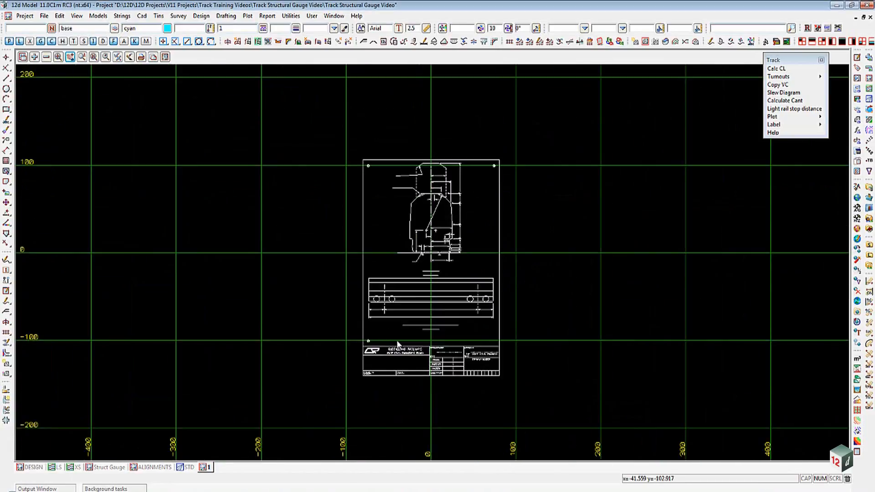
scroll(433, 251, up, 5)
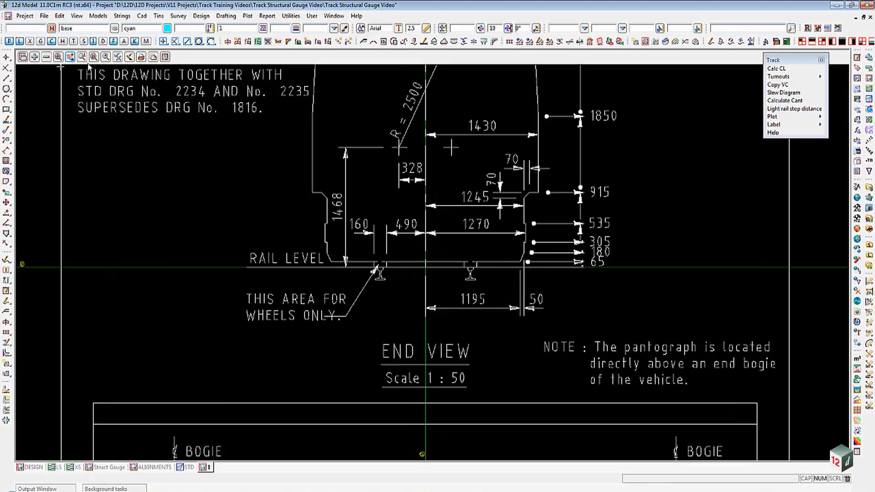
click(118, 56)
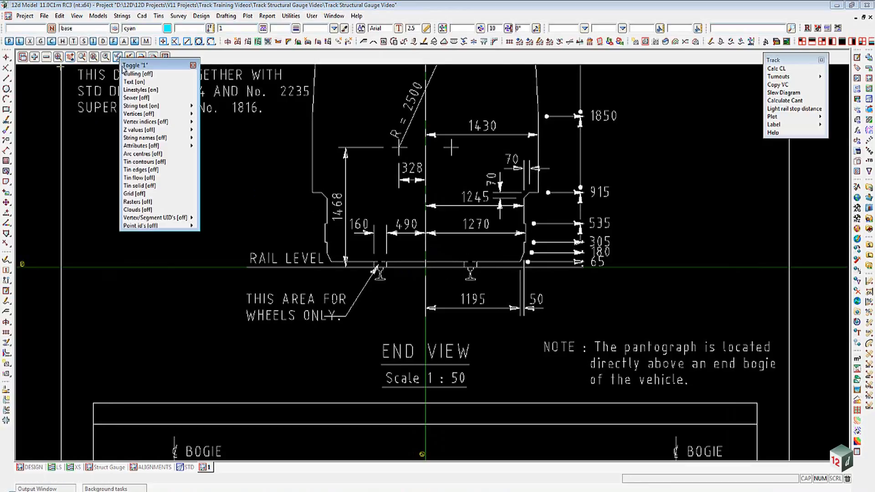
click(137, 114)
scroll(418, 265, up, 5)
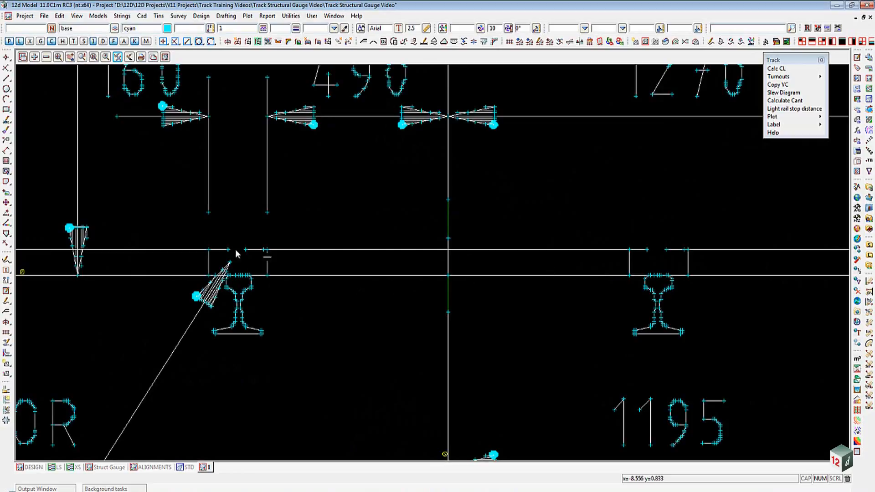
- Measure the distance between the two rail heads along the rail level line with Measure Bearing/Distance
click(6, 271)
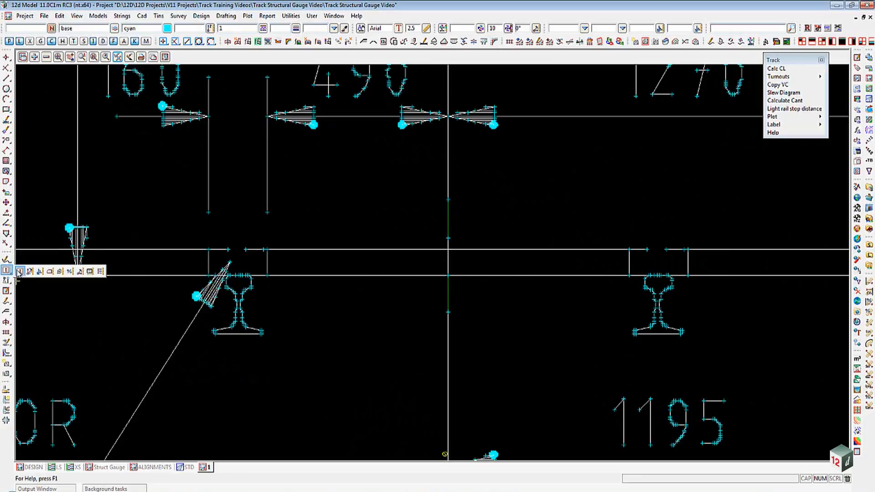
click(29, 272)
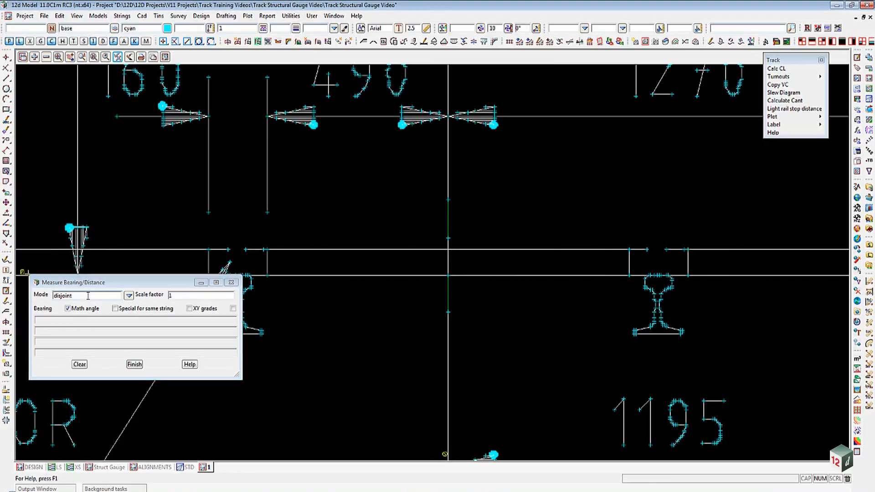
click(252, 280)
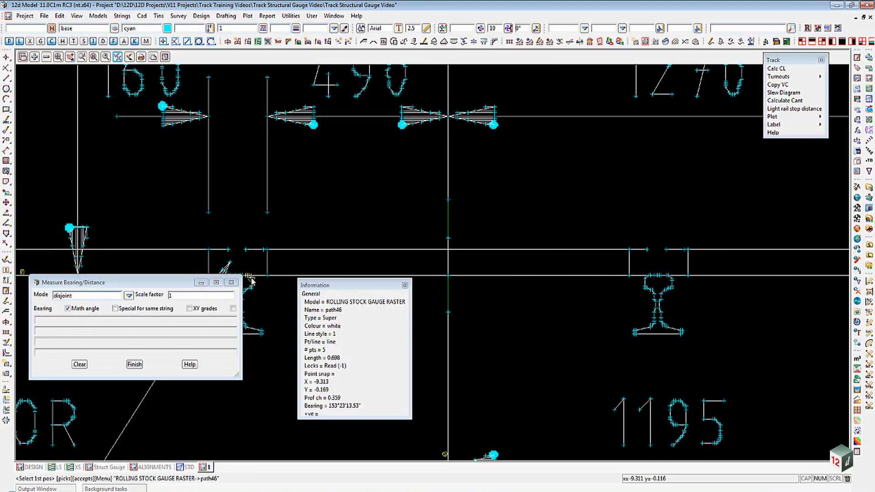
middle_click(252, 280)
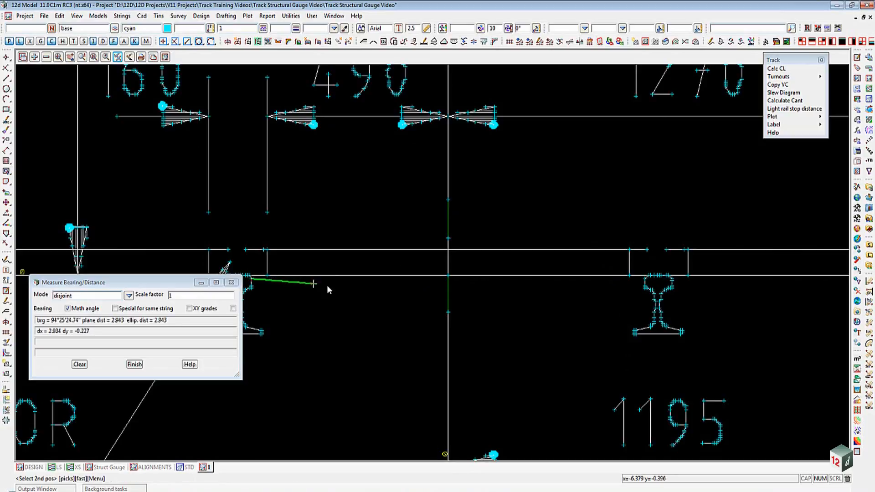
click(645, 280)
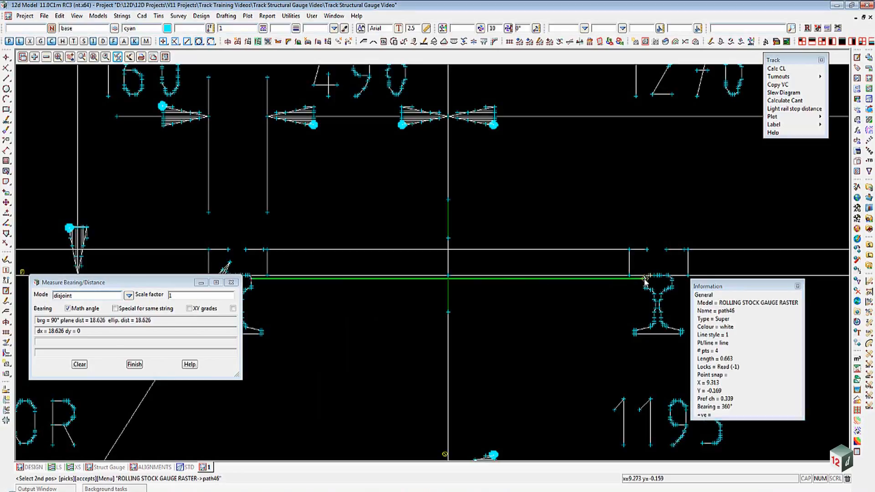
middle_click(644, 280)
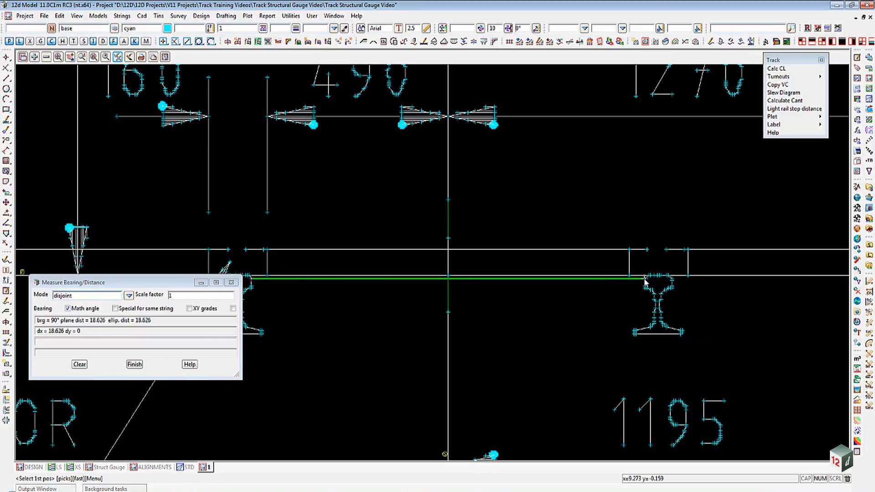
- Open the Factor utility and set its model to ROLLING STOCK GAUGE RASTER by picking a drawing string
click(291, 16)
mouse_move(322, 141)
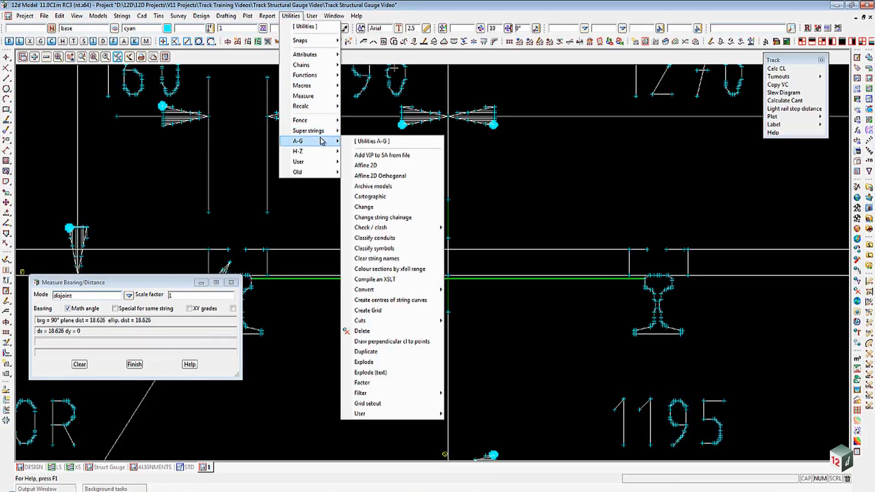
click(389, 383)
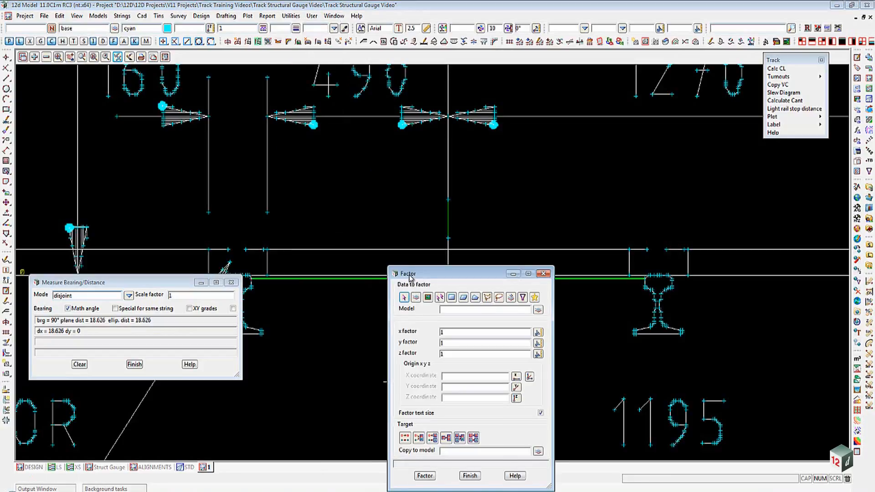
drag(412, 274, 248, 69)
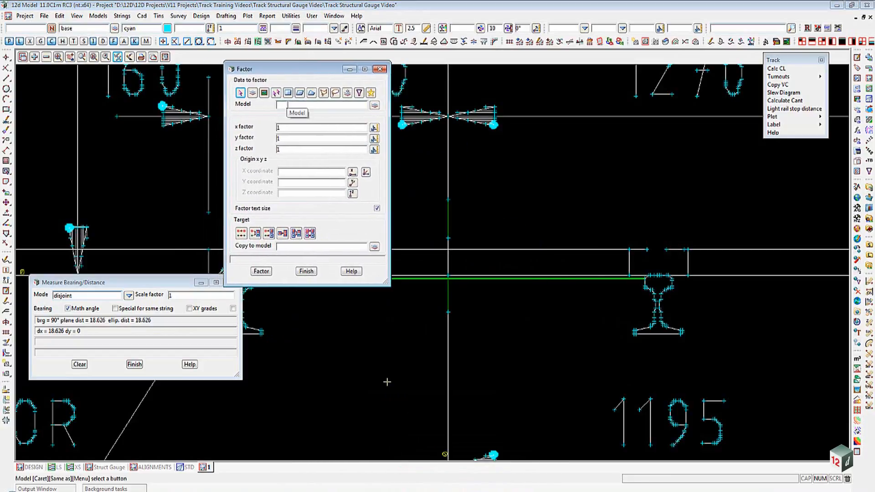
middle_click(288, 105)
click(450, 168)
middle_click(450, 169)
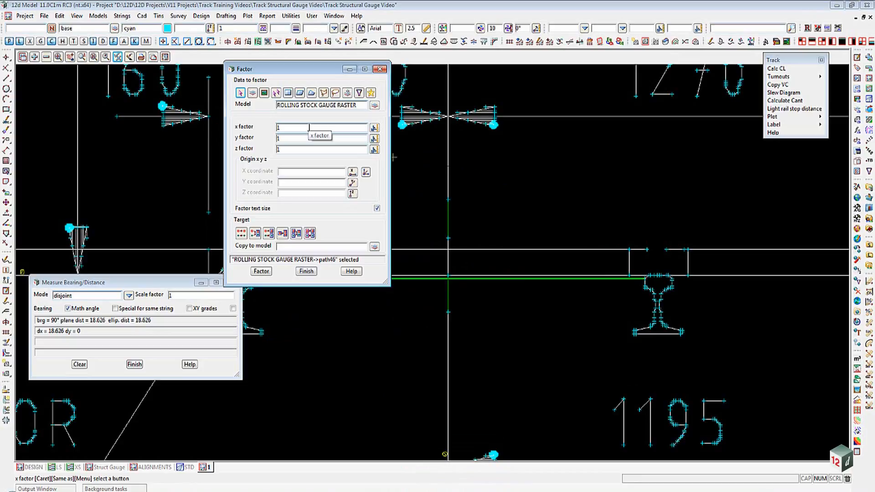
- Set the Factor x factor to 0.0573
drag(309, 127, 264, 125)
text(0.0)
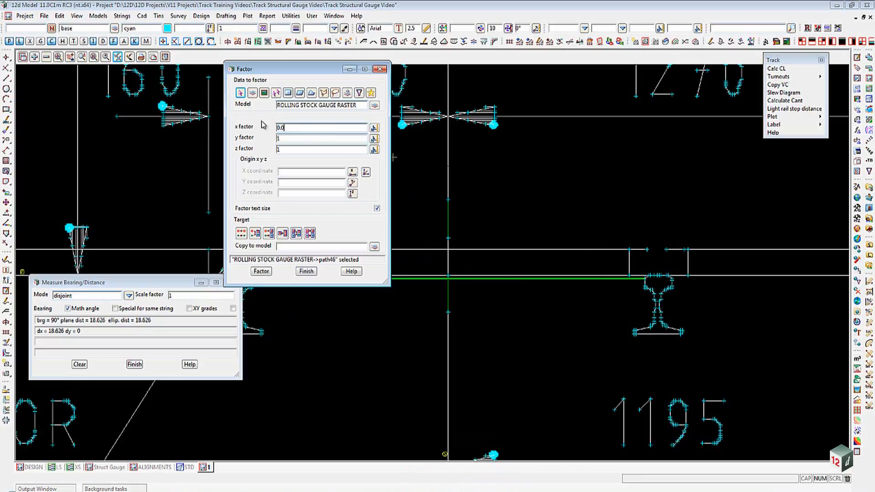
text(573)
key(Tab)
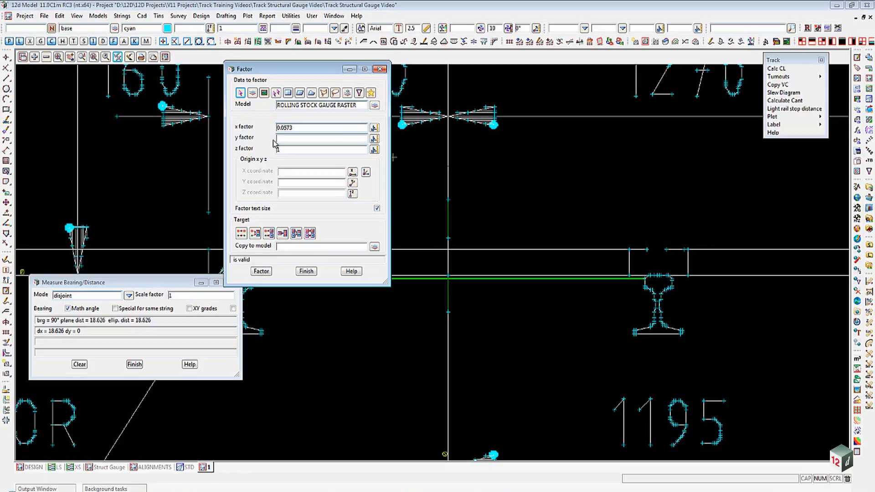
- Set the Factor y factor to 0.0573
text(1.067)
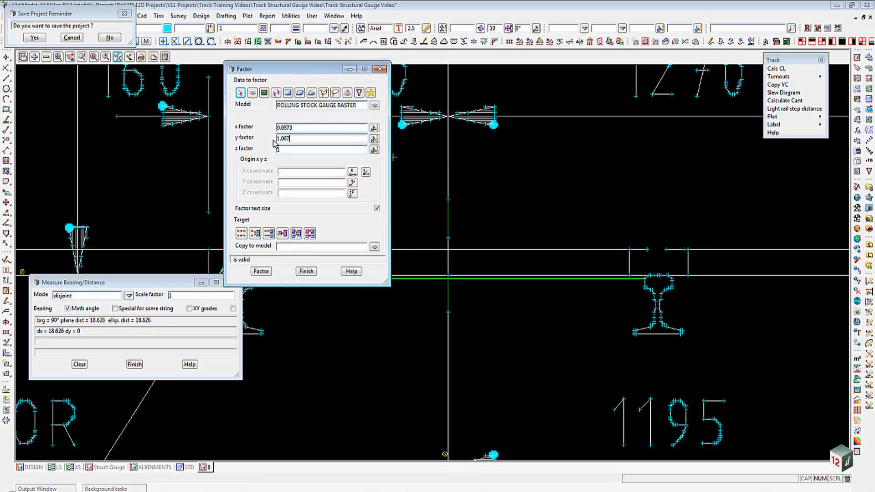
text(/18.626)
key(Tab)
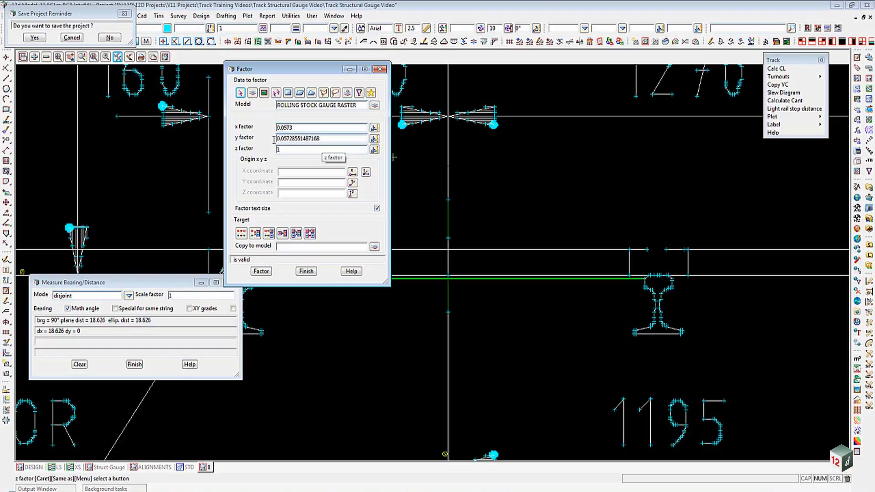
click(320, 139)
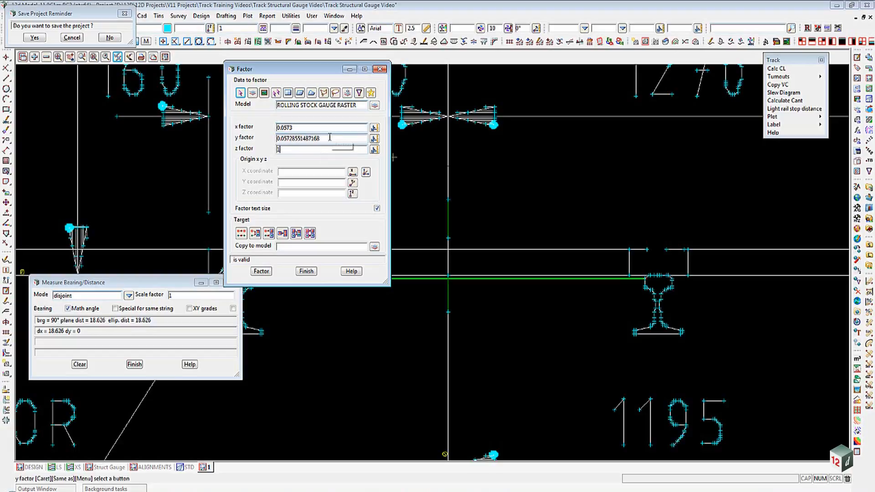
drag(320, 139, 291, 147)
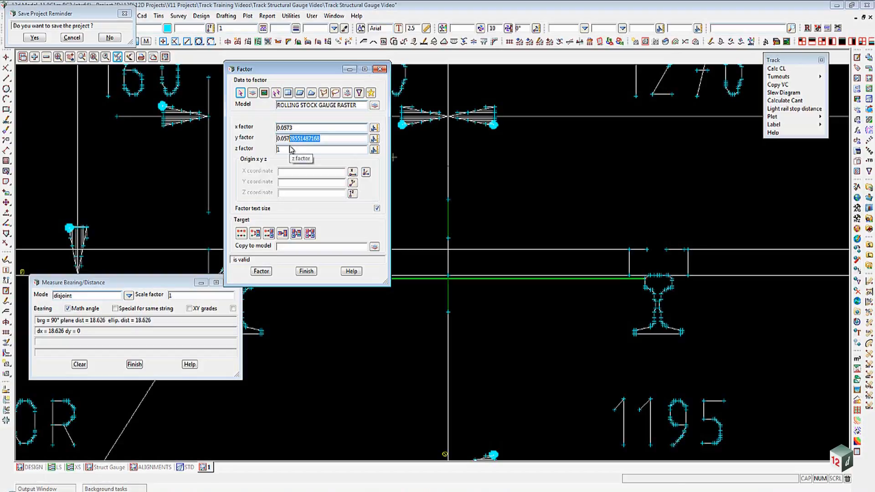
text(3)
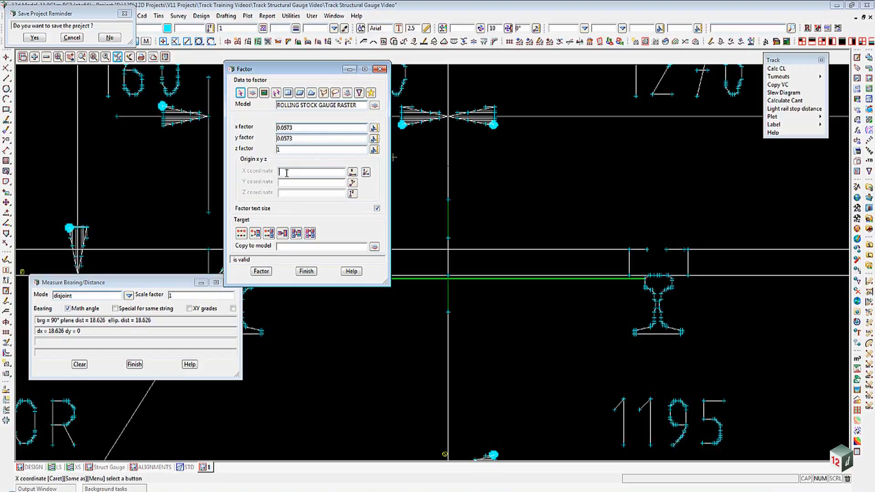
- Set the scale origin to 0, 0, 0, replace existing data, and apply the factor to the drawing
text(0)
key(Tab)
text(0)
key(Tab)
text(0)
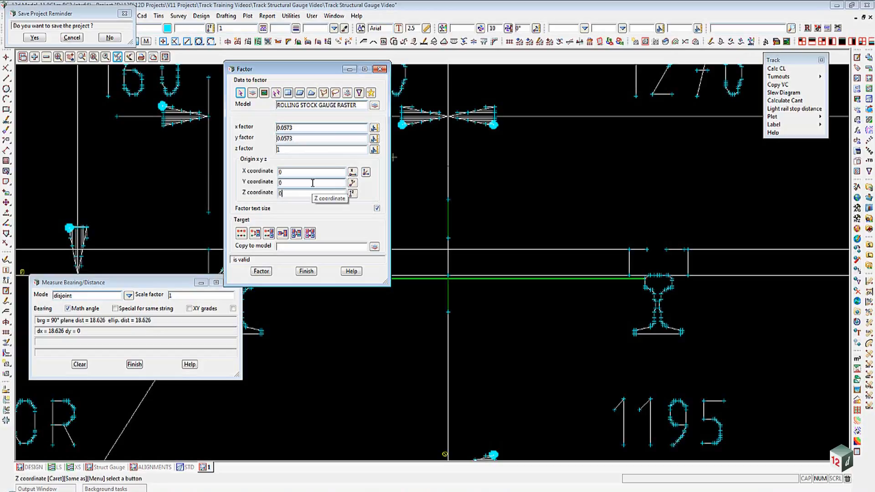
click(241, 233)
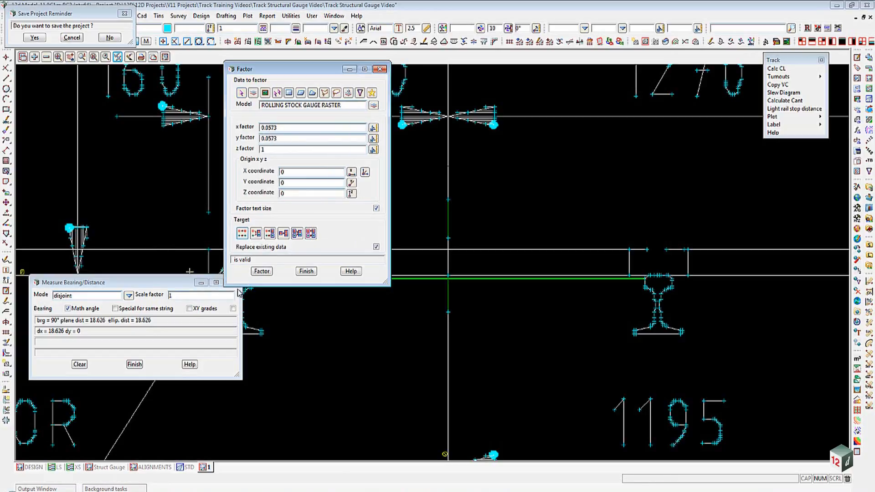
click(262, 271)
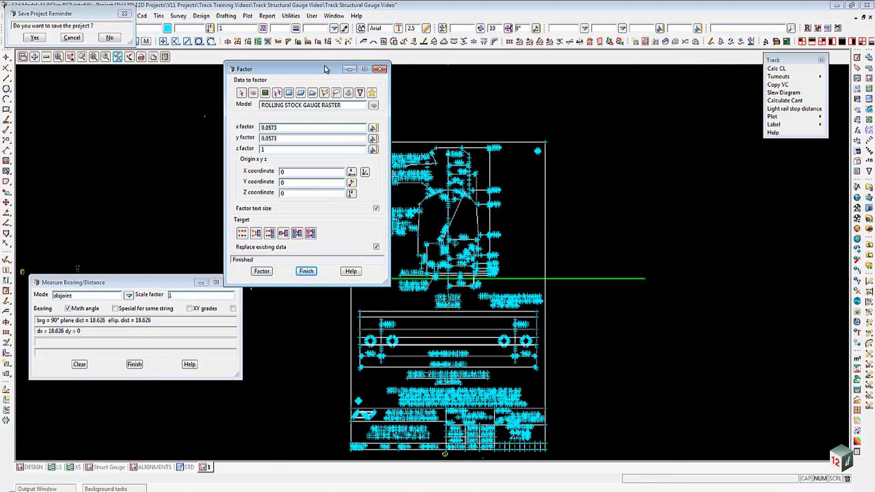
- Re-measure the distance between the two rail heads along the rail level line
drag(325, 69, 132, 33)
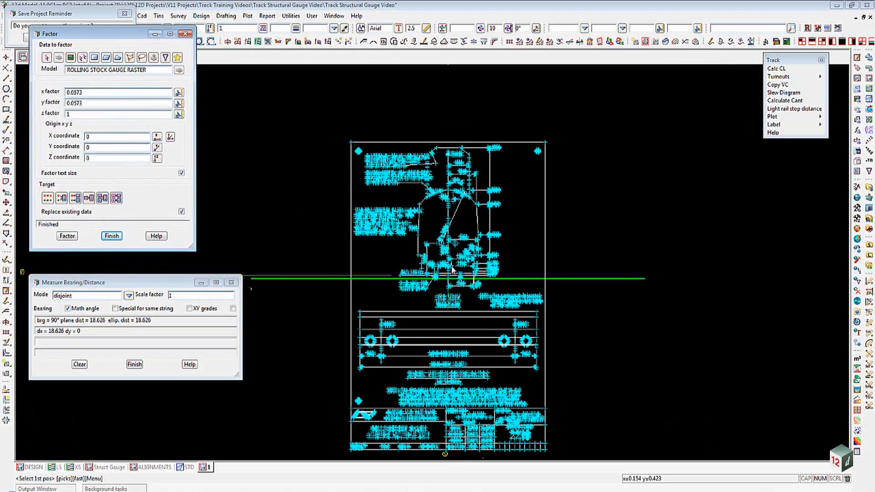
scroll(453, 269, up, 5)
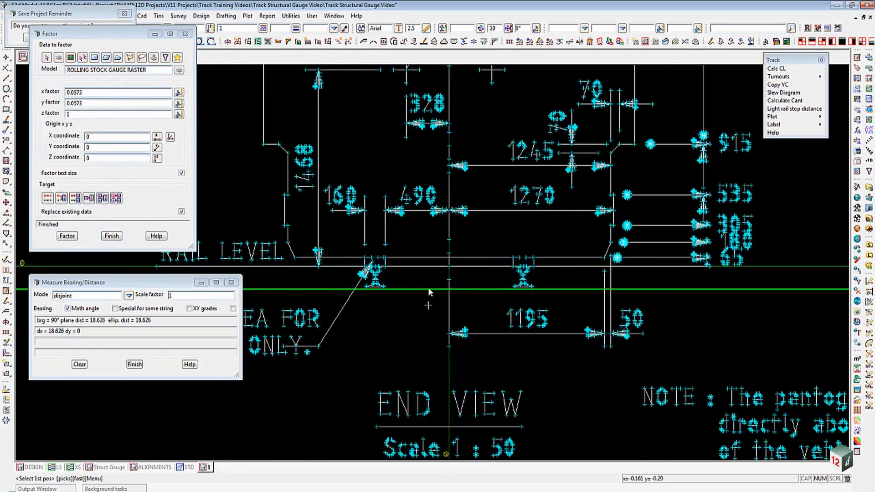
scroll(428, 273, up, 2)
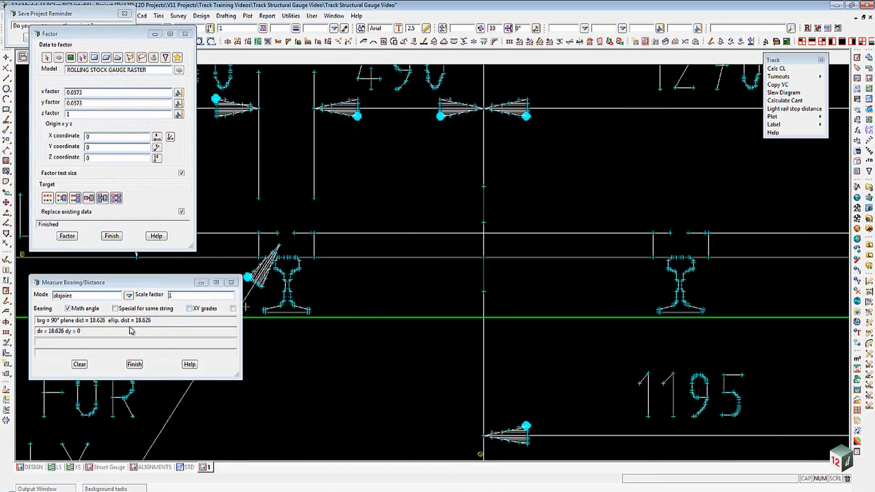
click(80, 364)
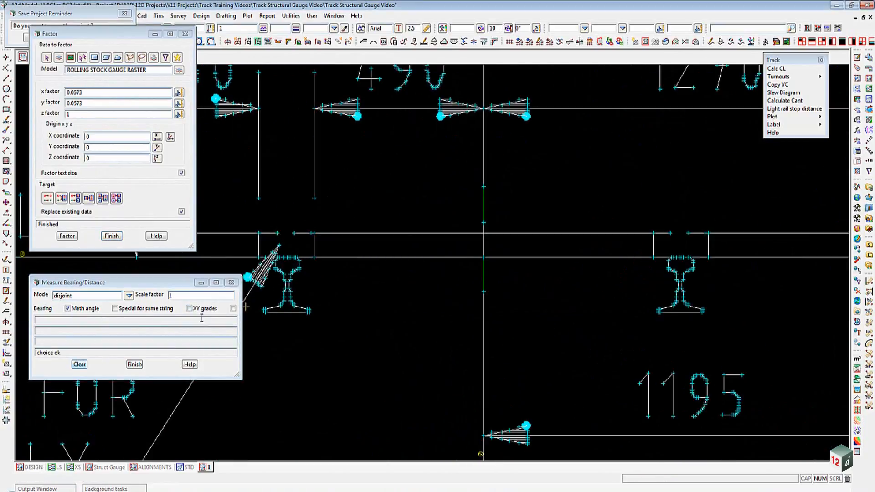
click(299, 263)
middle_click(299, 263)
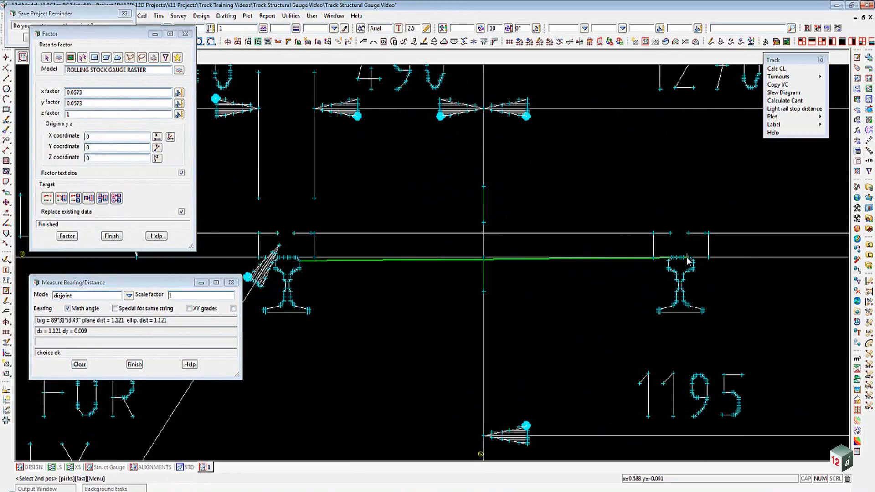
click(667, 263)
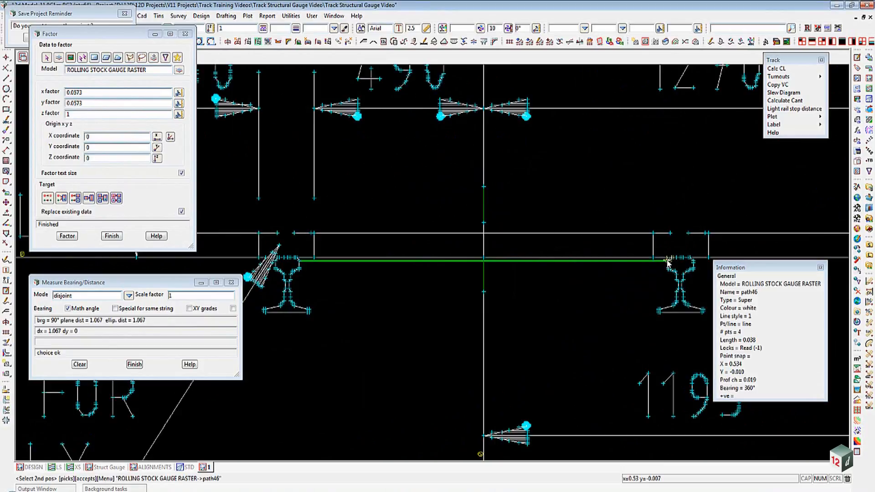
middle_click(668, 263)
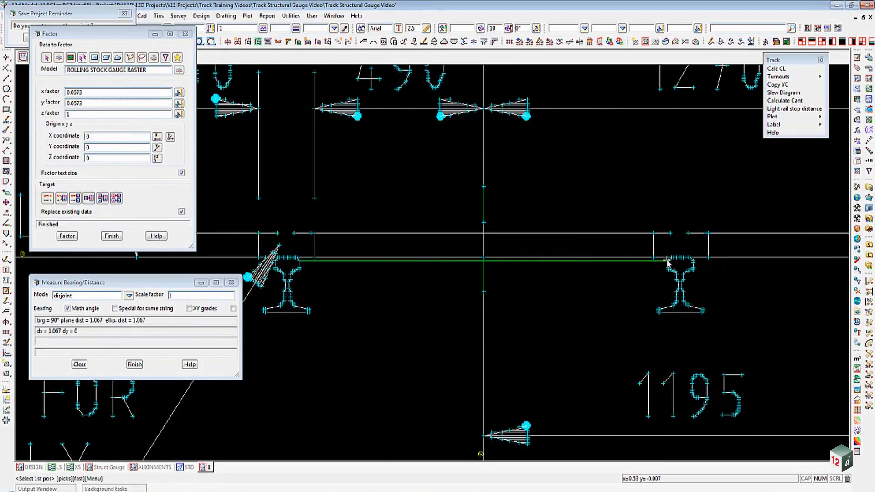
- Finish the Factor utility and close the Measure Bearing/Distance dialog
click(112, 236)
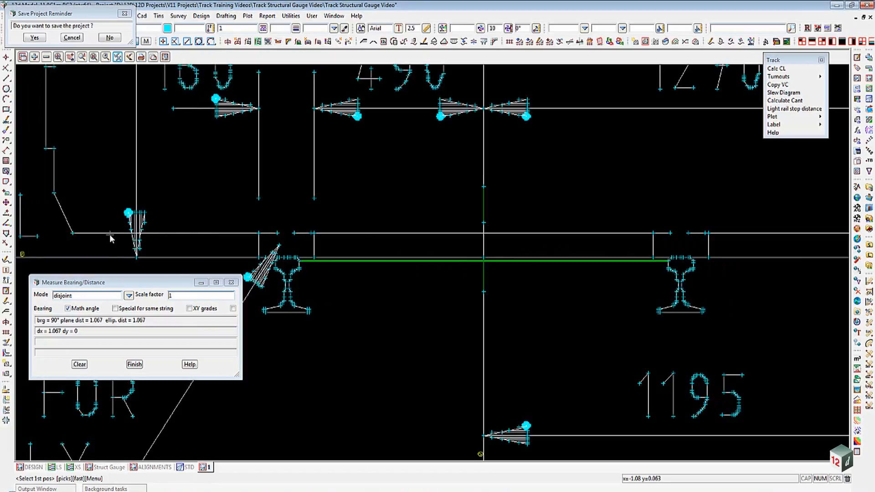
click(231, 283)
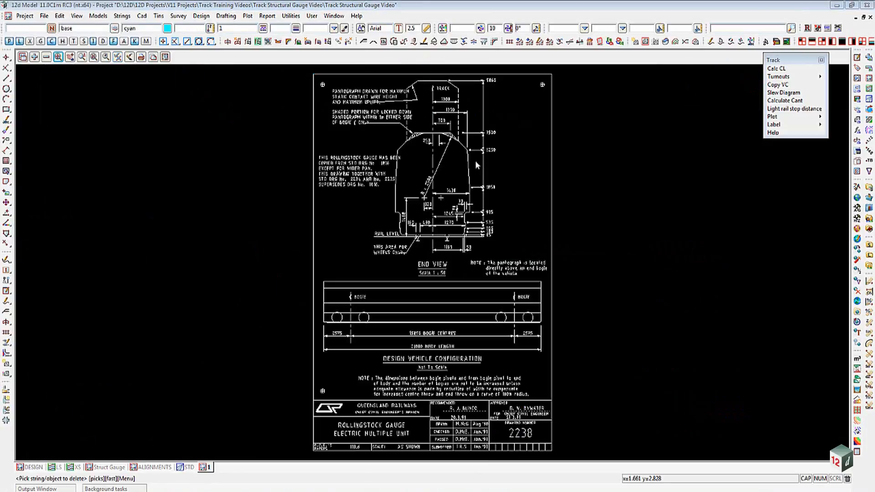
- Create a parallel copy of the gauge outline string with offset distance 0.15 and offset height 0
scroll(479, 173, up, 3)
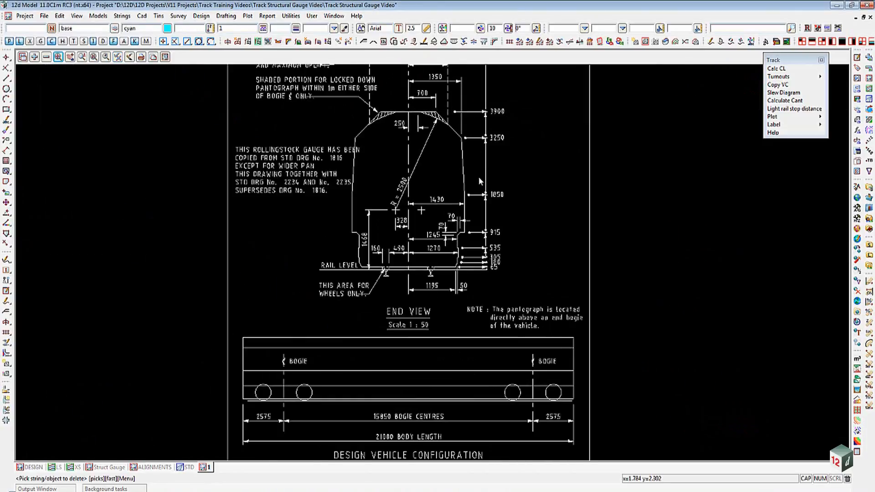
scroll(469, 130, up, 2)
scroll(510, 204, down, 1)
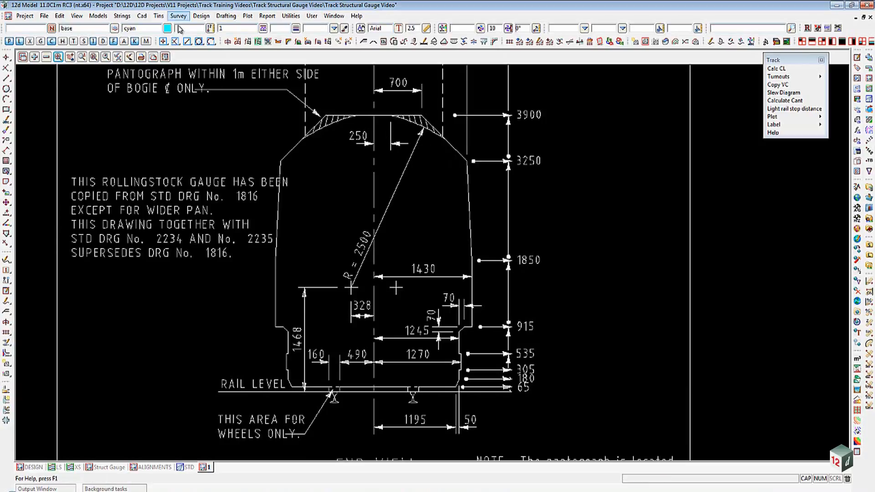
click(122, 16)
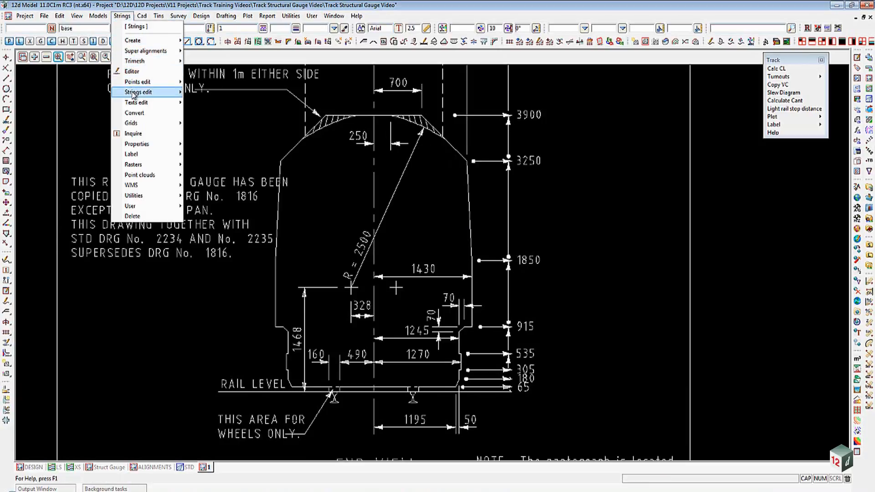
mouse_move(135, 94)
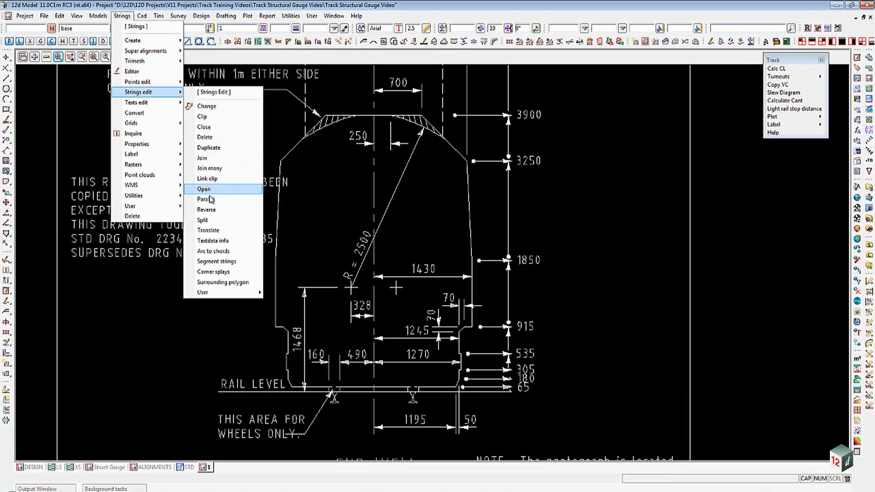
click(64, 5)
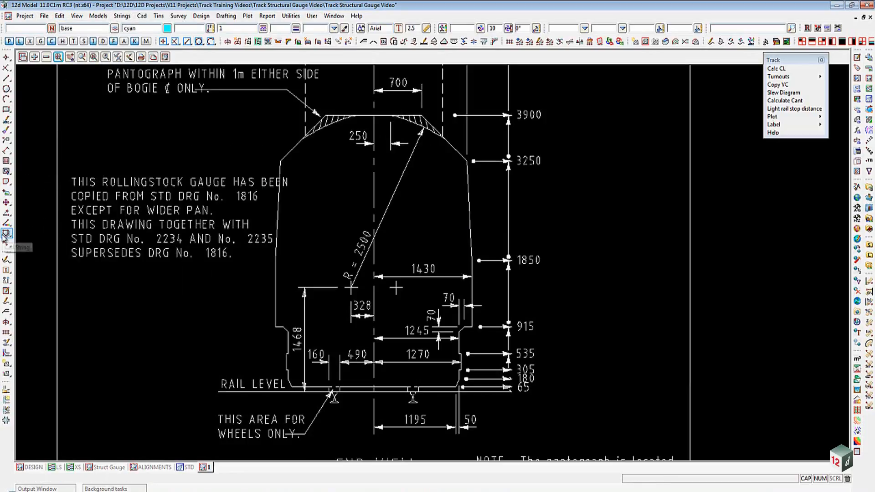
mouse_move(7, 234)
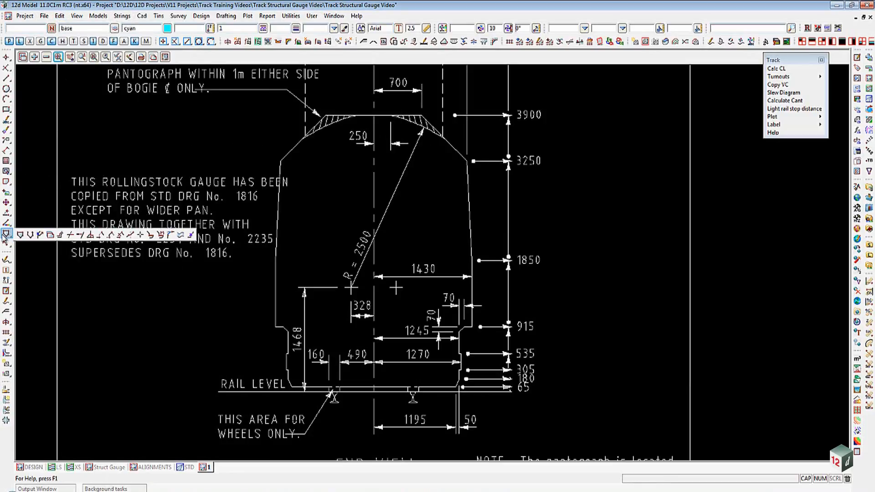
click(60, 235)
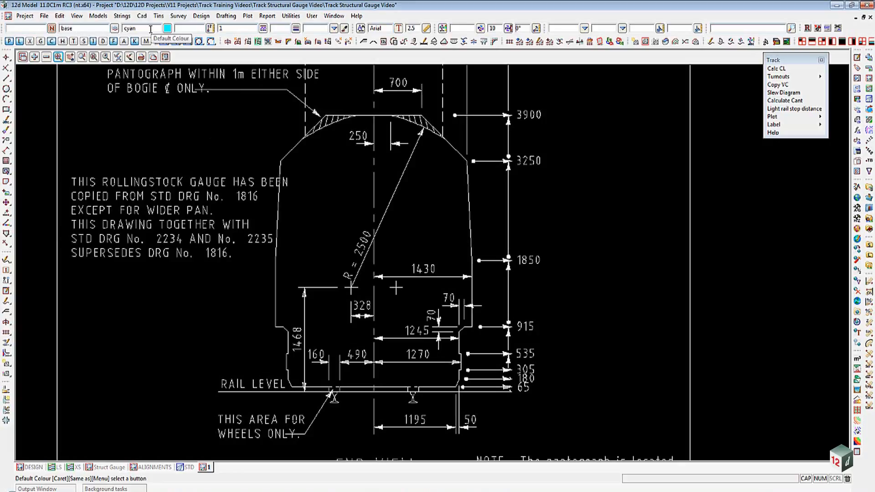
click(471, 246)
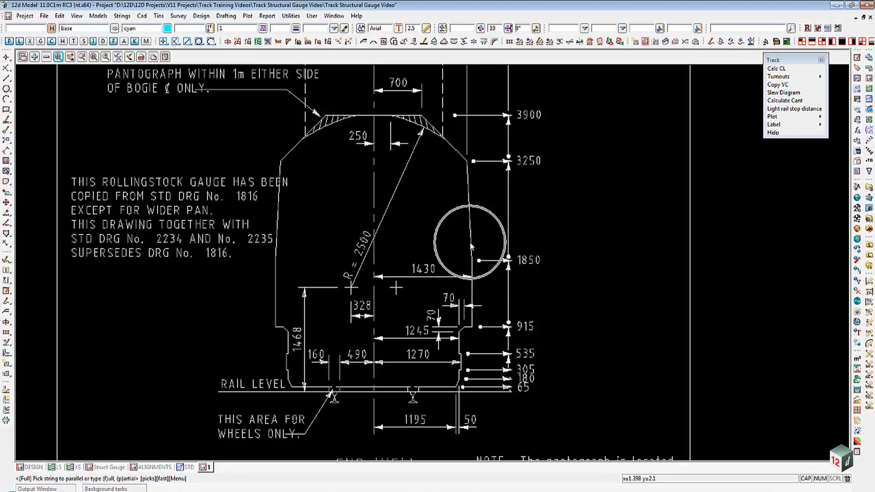
click(470, 211)
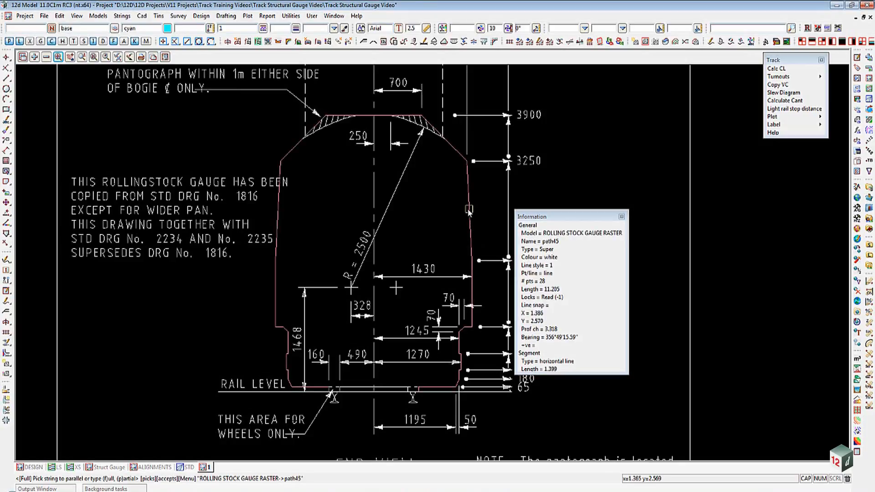
middle_click(469, 211)
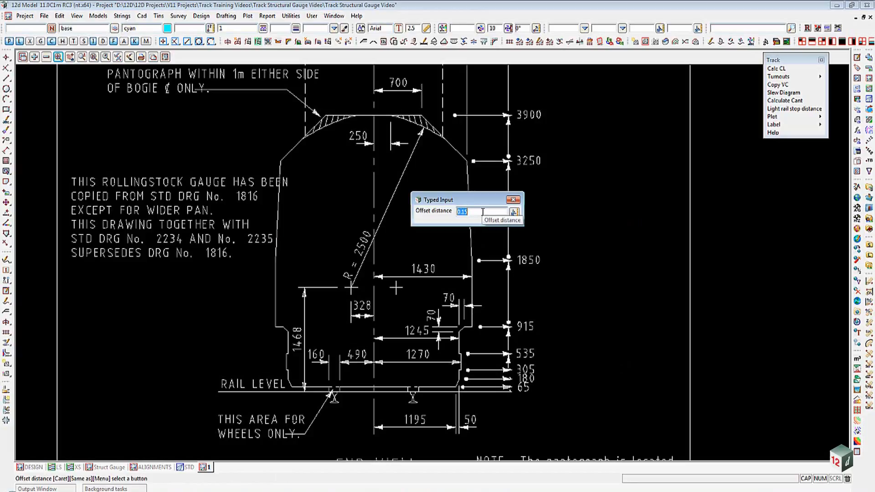
key(Return)
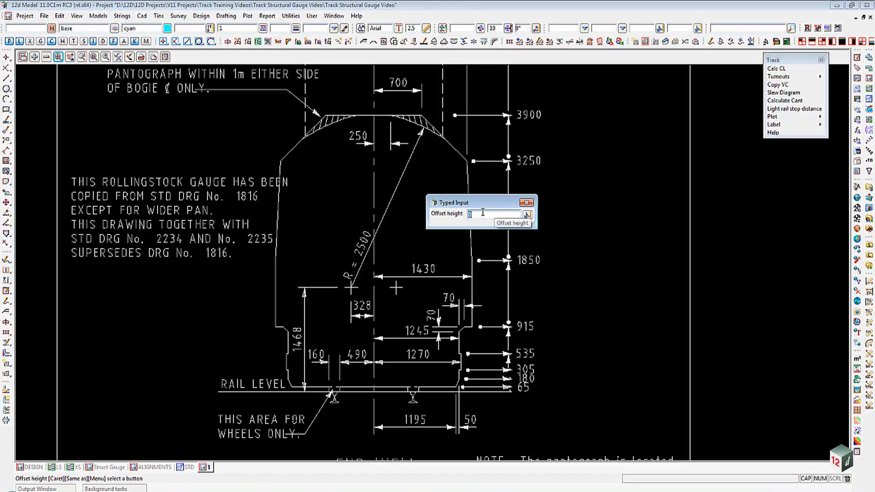
key(Return)
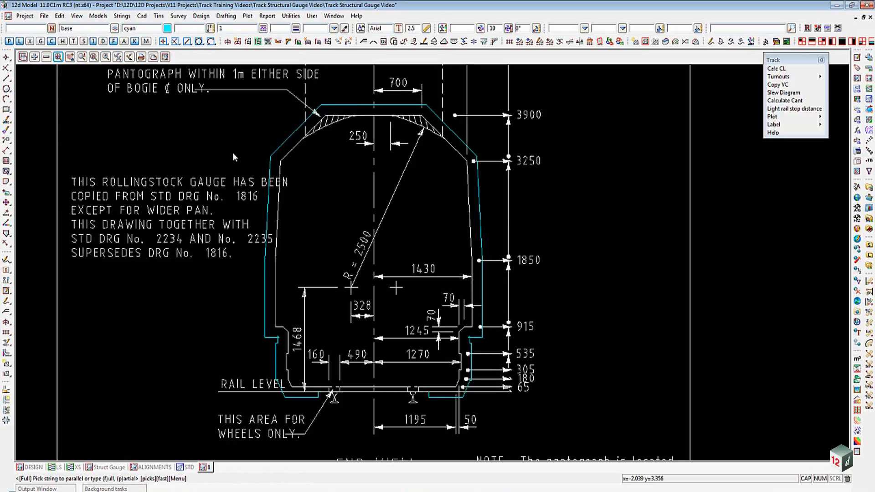
- Add the Structural Gauge Outline SIMPLIFIED model to the view and compare it with the offset outline
click(34, 57)
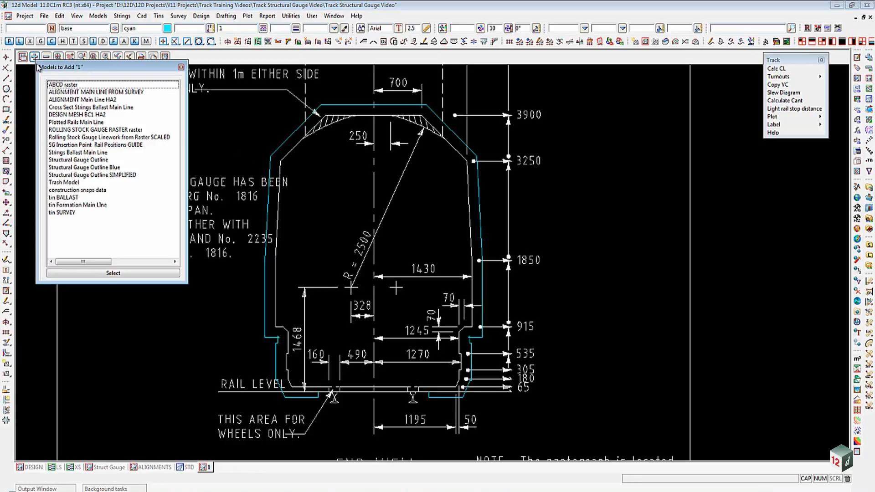
double_click(69, 176)
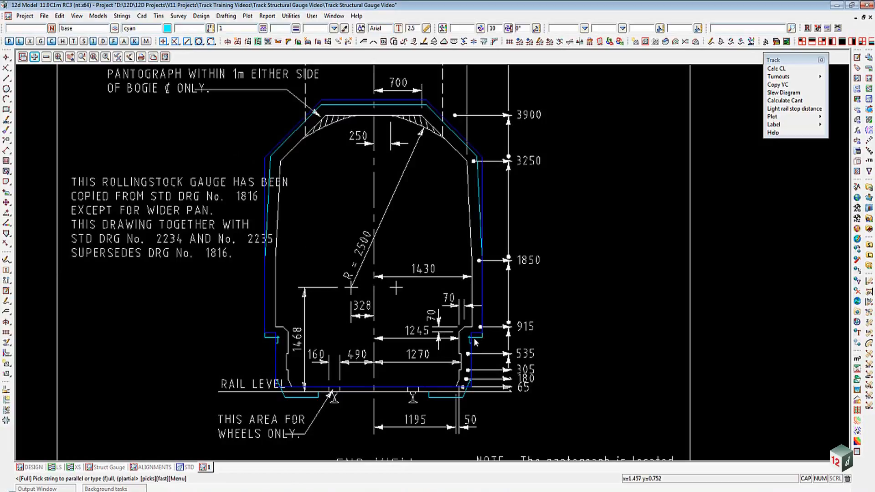
scroll(475, 340, up, 4)
scroll(474, 340, up, 1)
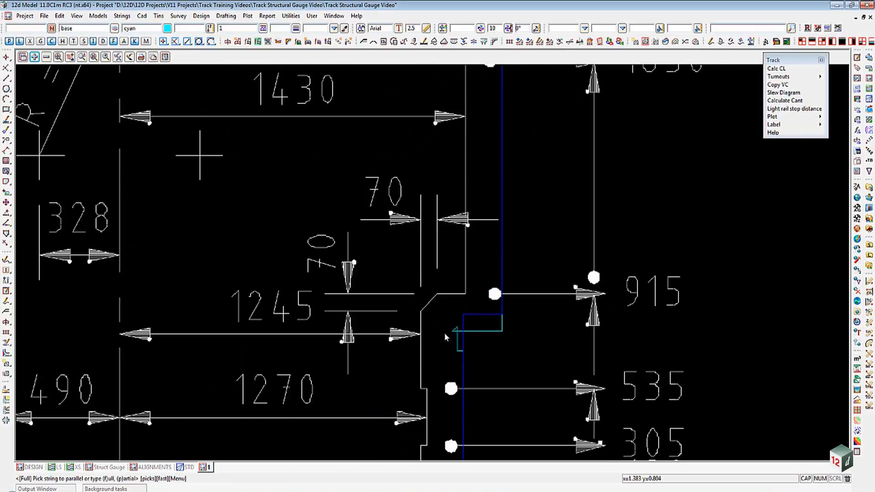
scroll(505, 346, down, 2)
scroll(505, 346, down, 4)
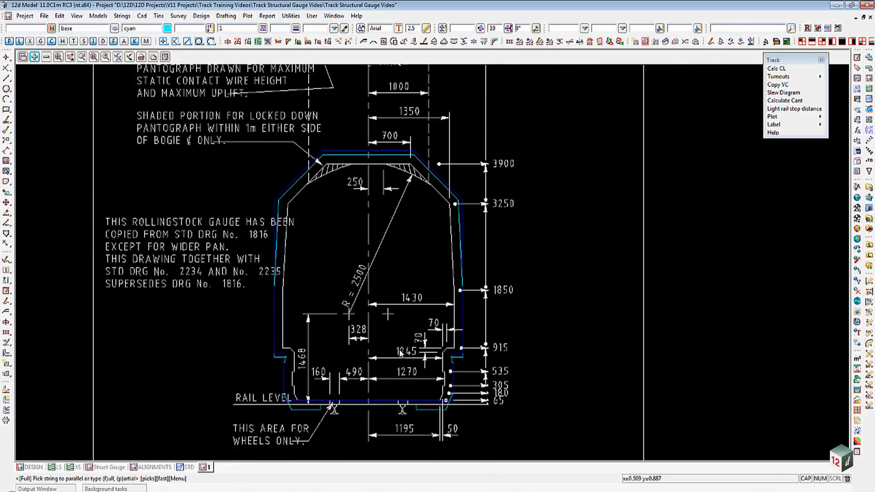
scroll(399, 352, down, 1)
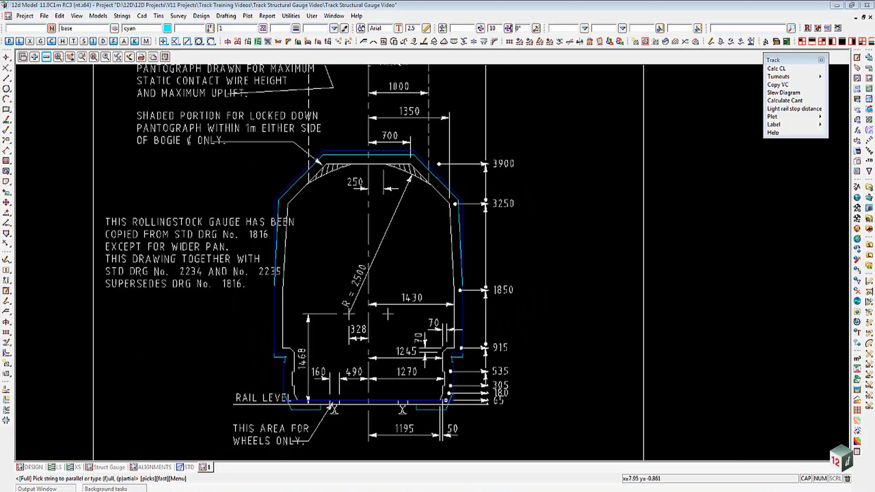
key(Escape)
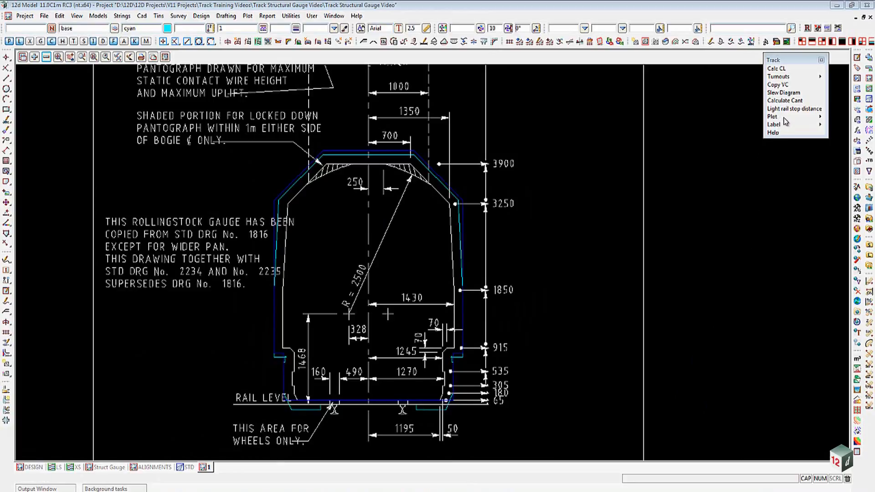
- Open the Plot Structure Gauge panel from the Track Plot options
click(822, 118)
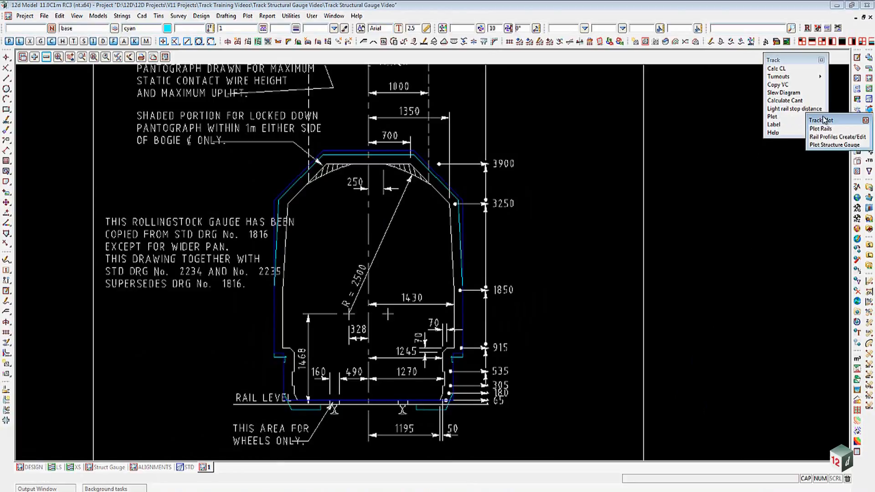
click(832, 145)
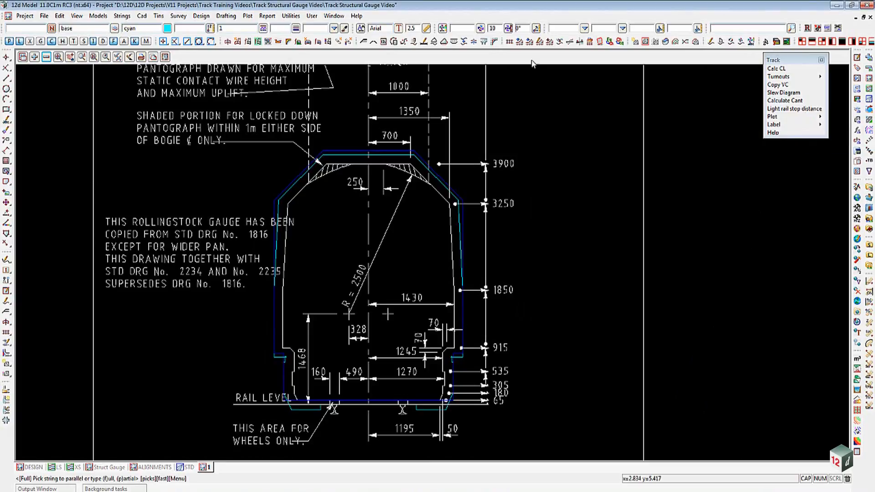
click(600, 44)
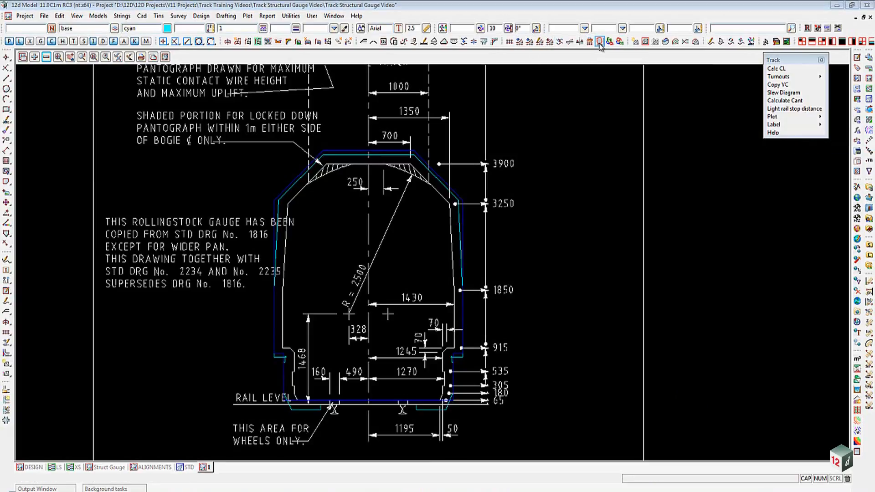
drag(646, 51, 596, 62)
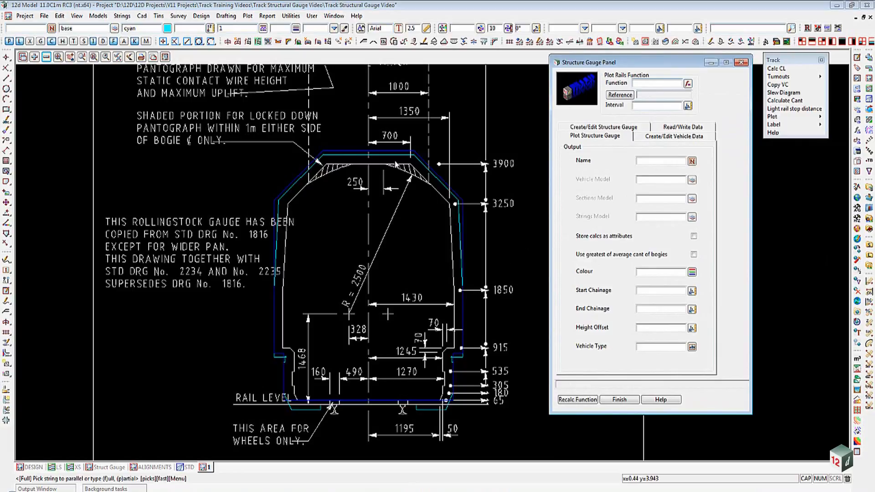
- Remove the ROLLING STOCK GAUGE RASTER and base models from the view
click(47, 57)
click(66, 95)
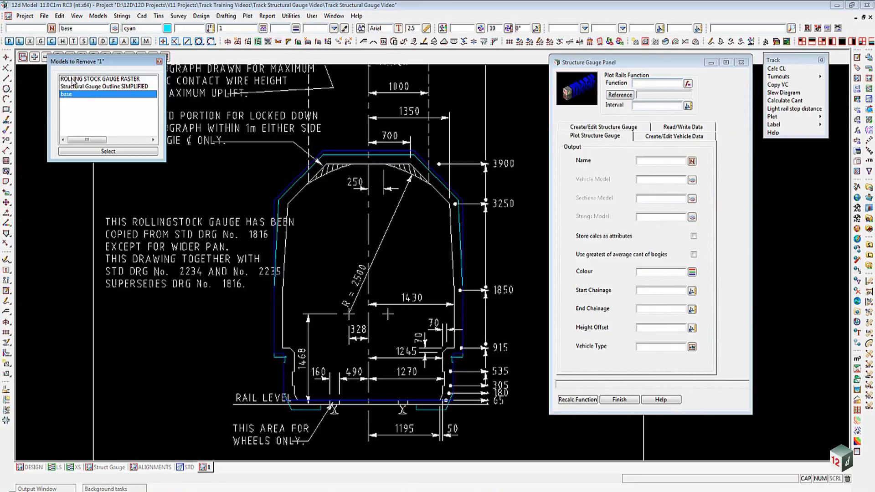
click(73, 80)
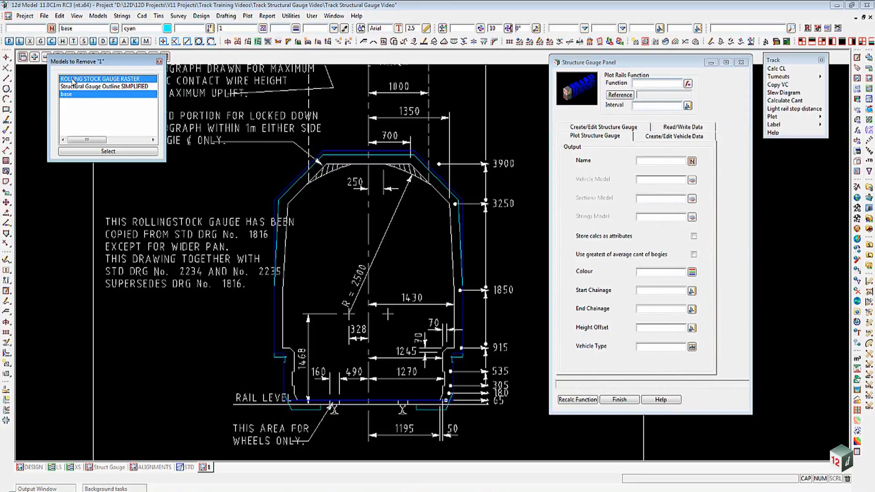
click(97, 151)
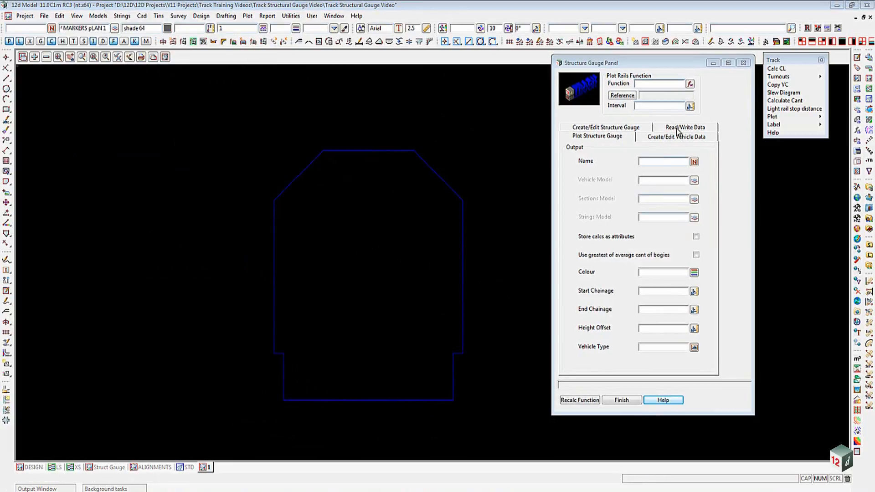
- Load a structure gauge from the simplified outline string as the SG profile string
click(677, 128)
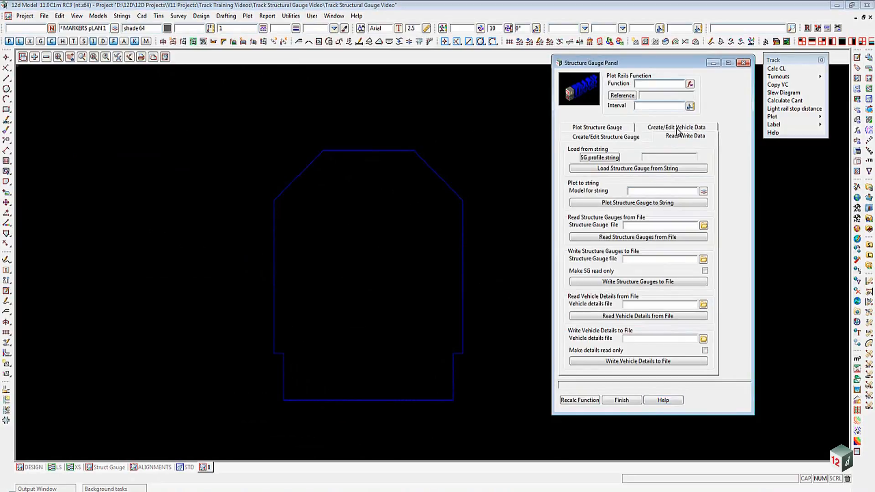
click(613, 158)
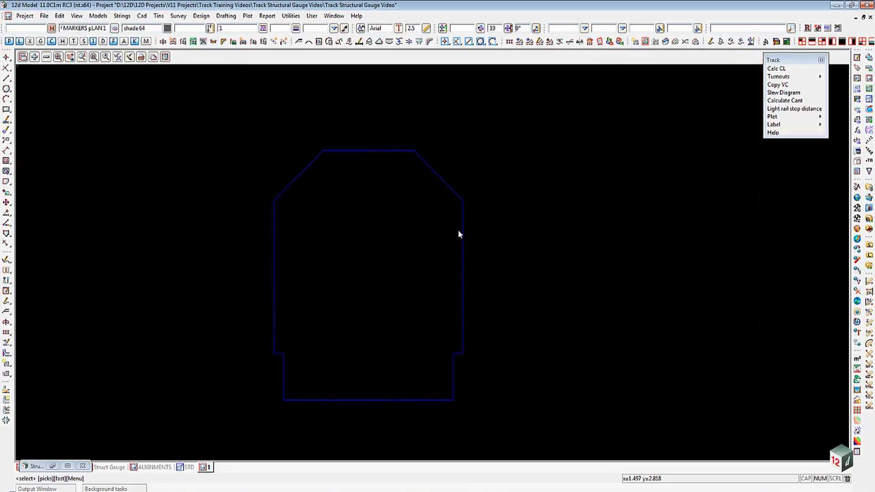
click(463, 231)
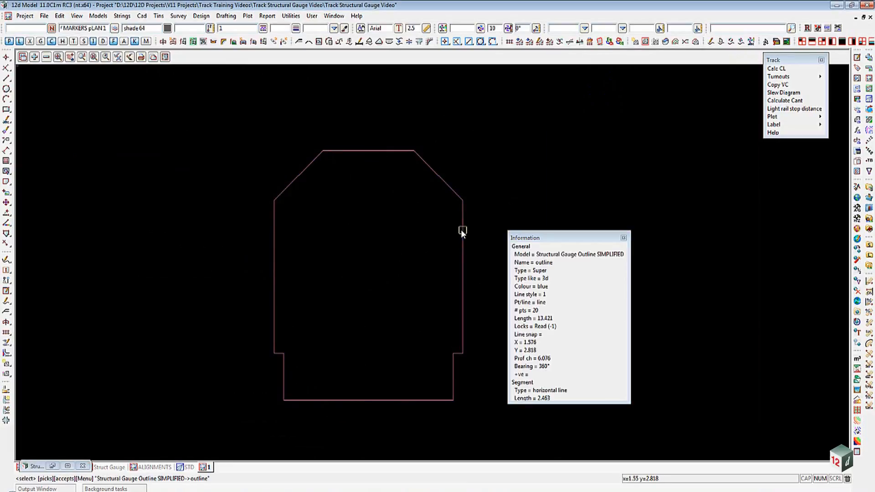
middle_click(461, 230)
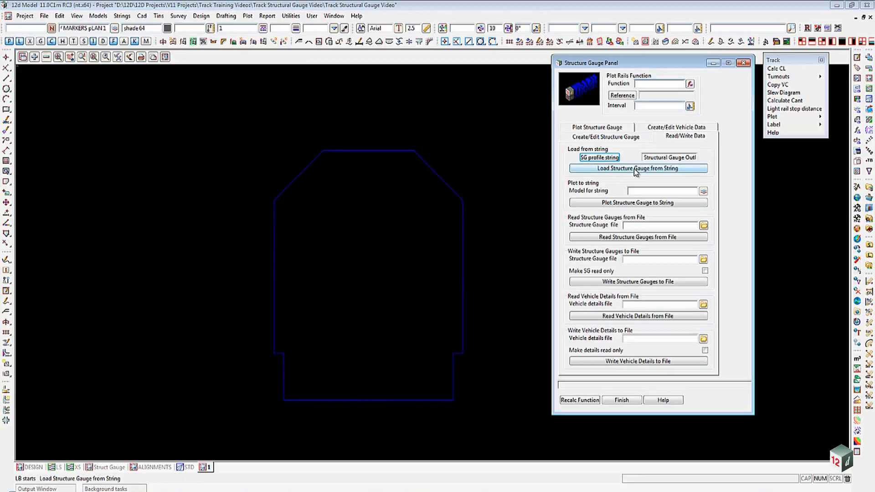
click(636, 169)
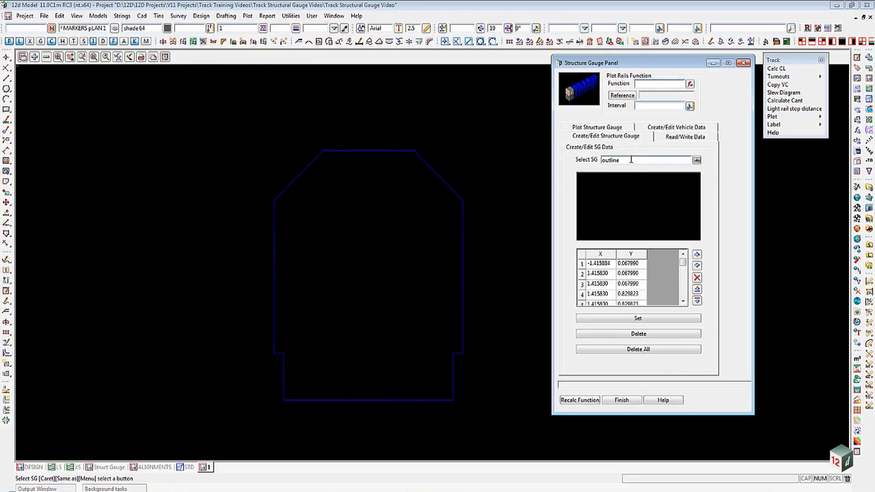
- Rename the structure gauge EXAMPLE PASSENGER CARRIAGE and set it
drag(631, 160, 602, 160)
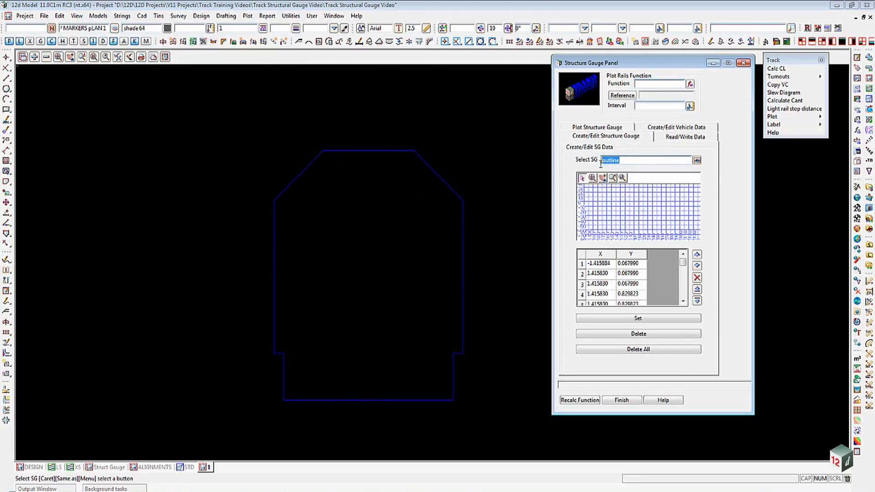
key(Delete)
text(EXA)
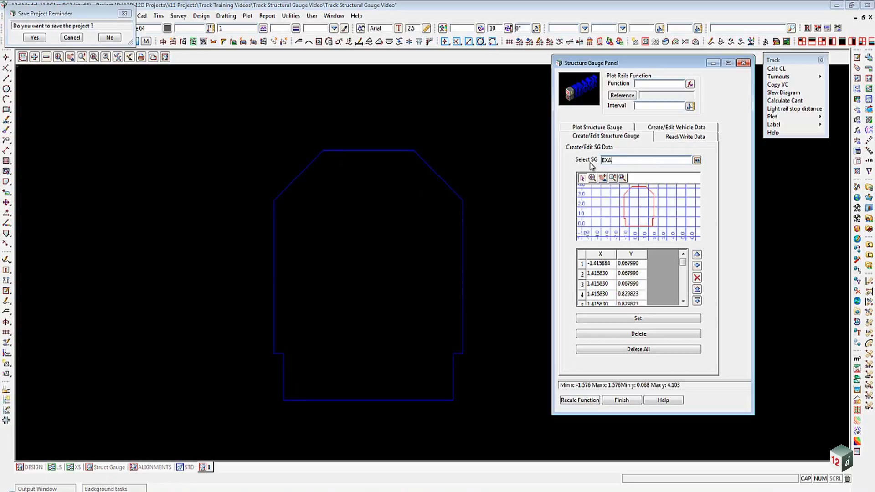
text(MPLE PASSENGER CARRIAGE)
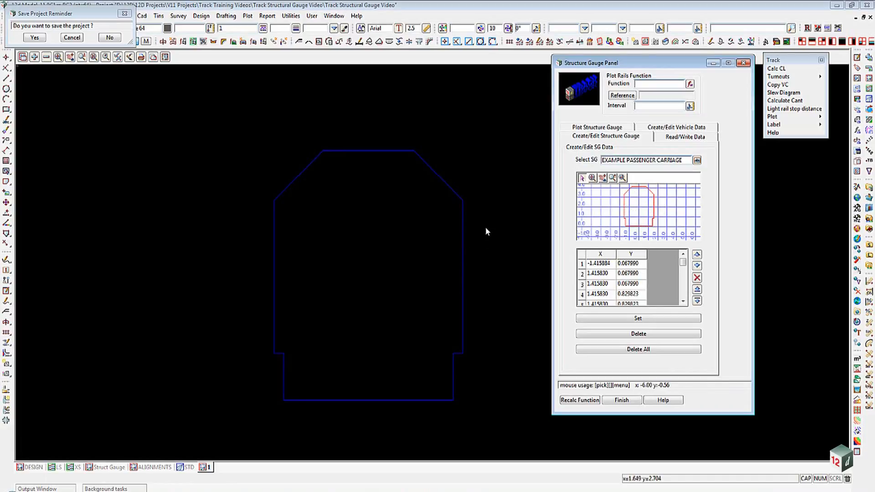
click(632, 322)
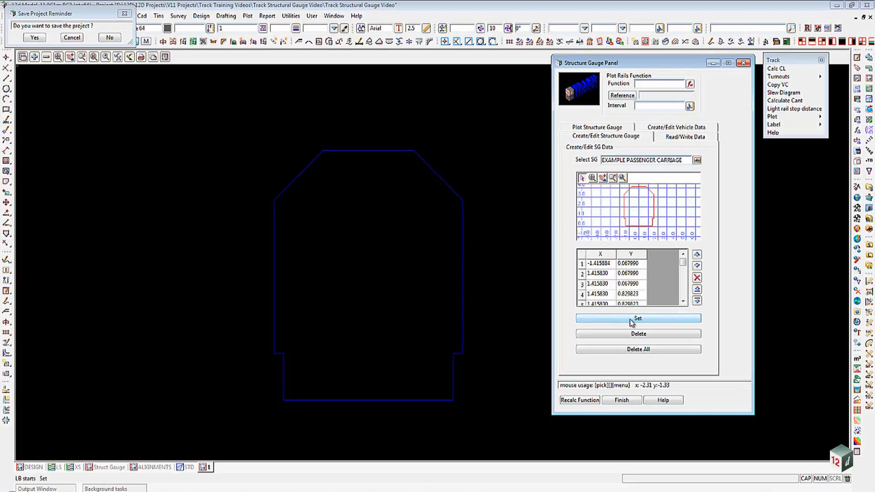
- Write the EXAMPLE PASSENGER CARRIAGE structure gauge to a structure gauge file of the same name
click(673, 138)
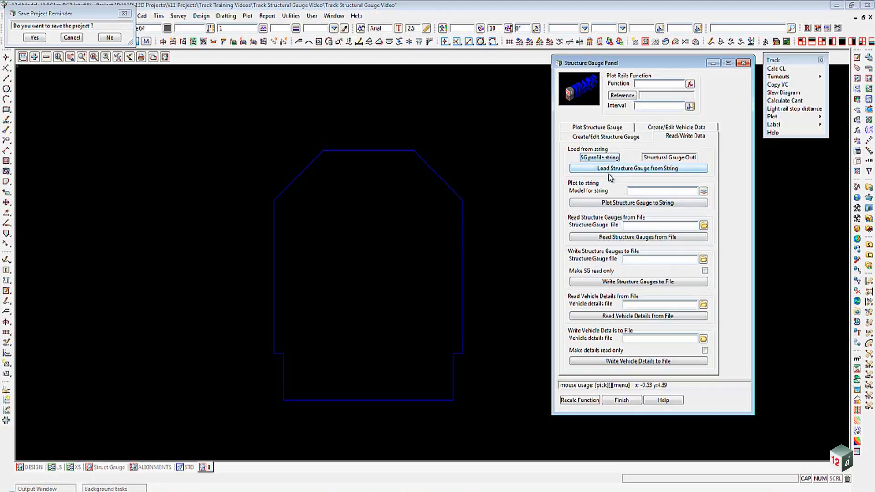
click(615, 139)
drag(682, 163, 595, 167)
key(ctrl+c)
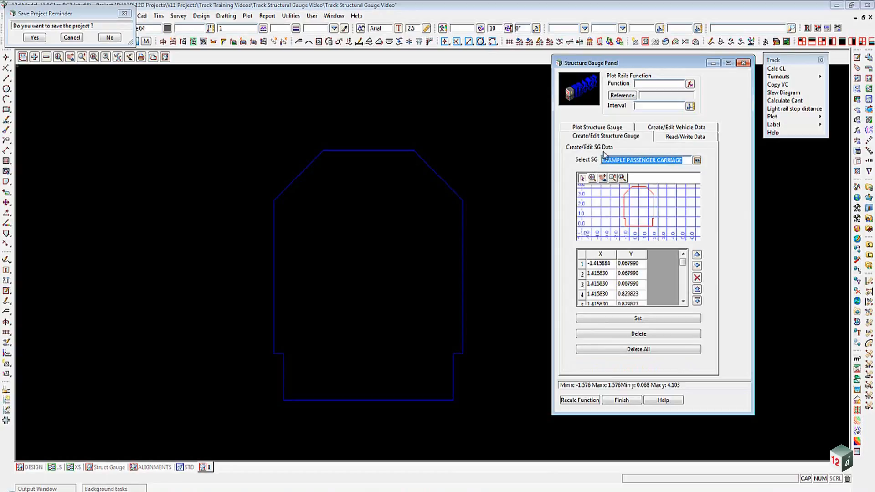
click(689, 139)
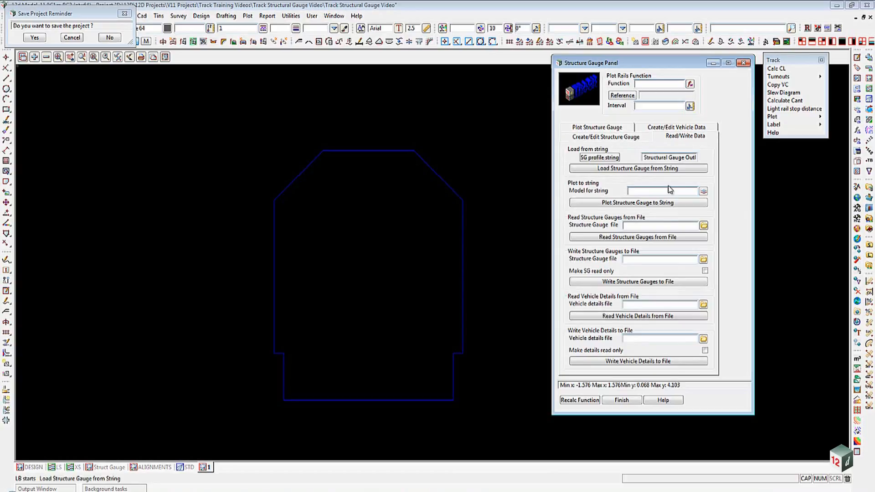
click(631, 260)
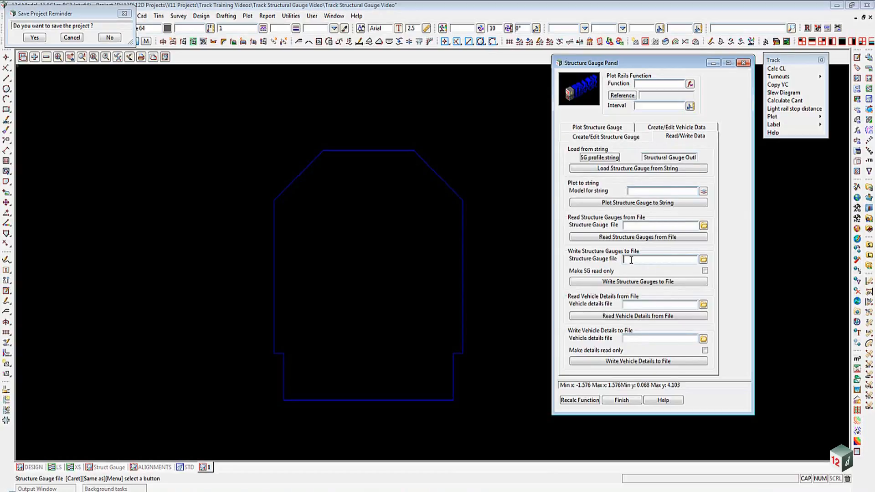
key(ctrl+v)
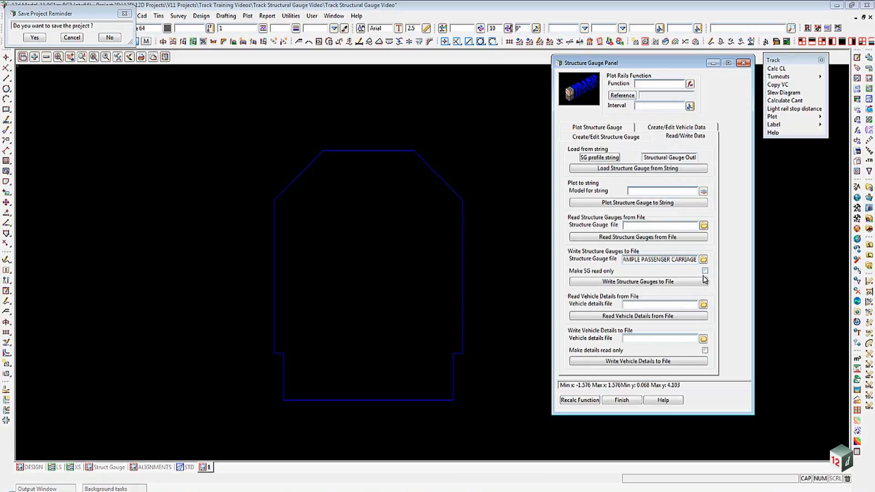
click(613, 285)
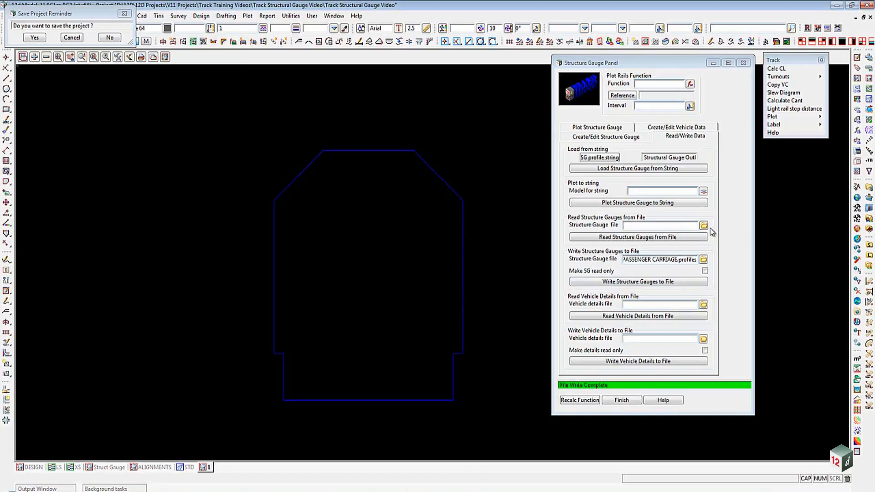
- Create vehicle data named EXAMPLE PASSENGER CARRIAGE
click(670, 238)
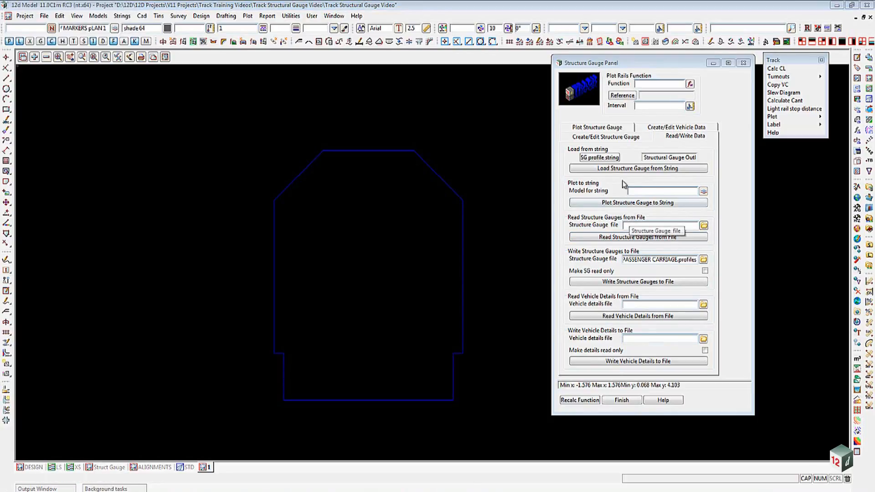
click(605, 138)
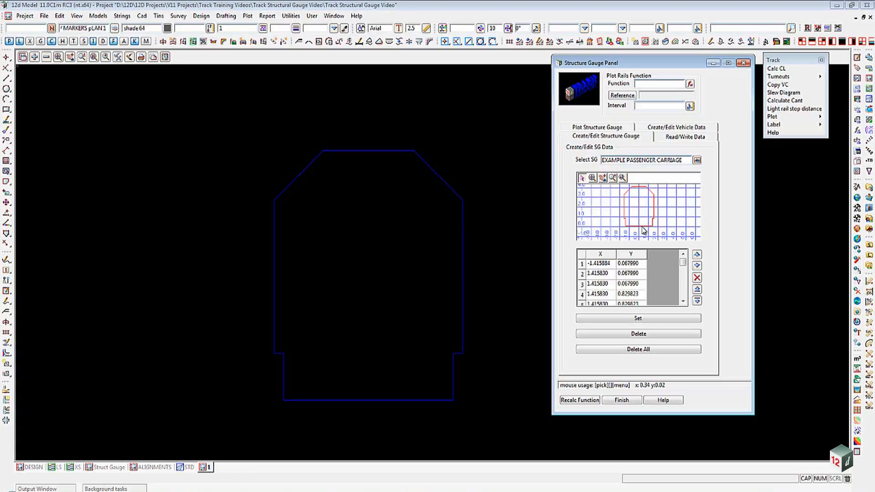
click(673, 130)
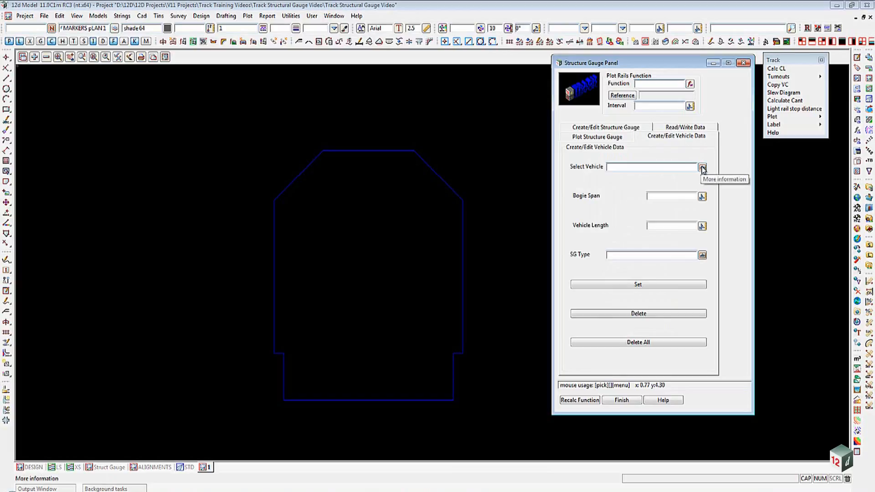
click(634, 166)
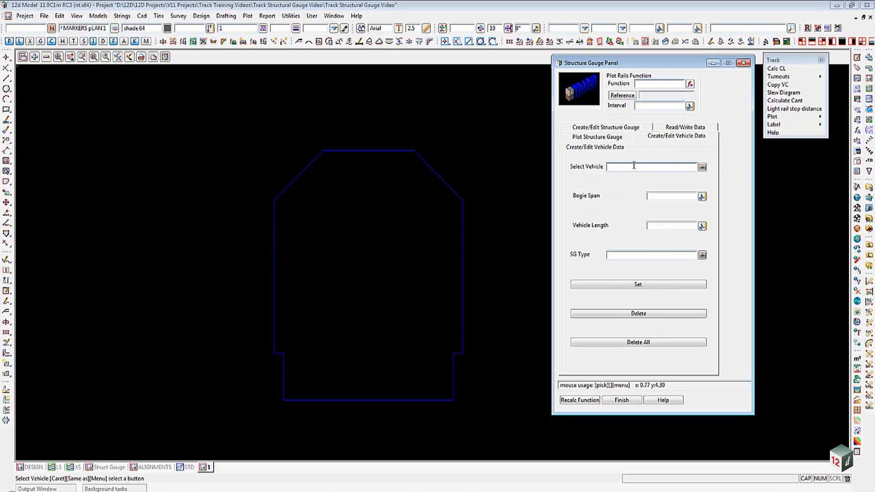
text(EXAMPLE PASSENGER CARRIAGE)
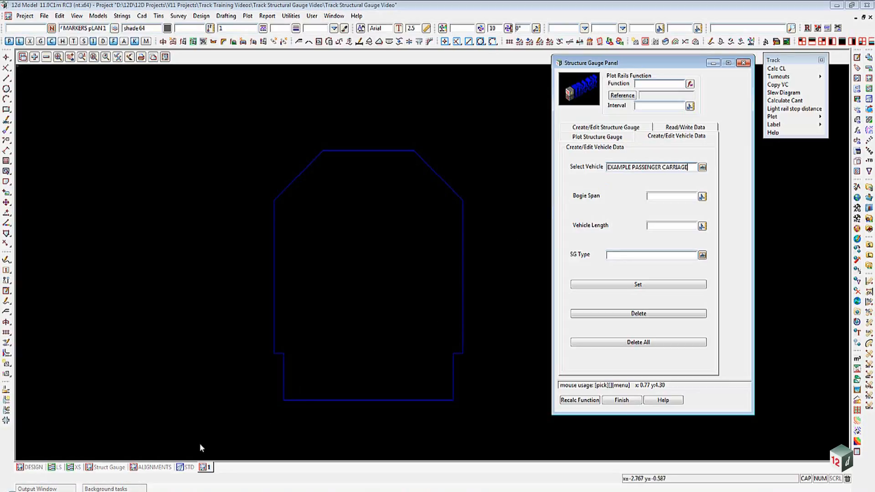
- Set the vehicle's bogie span to 15.850 and vehicle length to 21.000 from the design vehicle configuration drawing
click(114, 468)
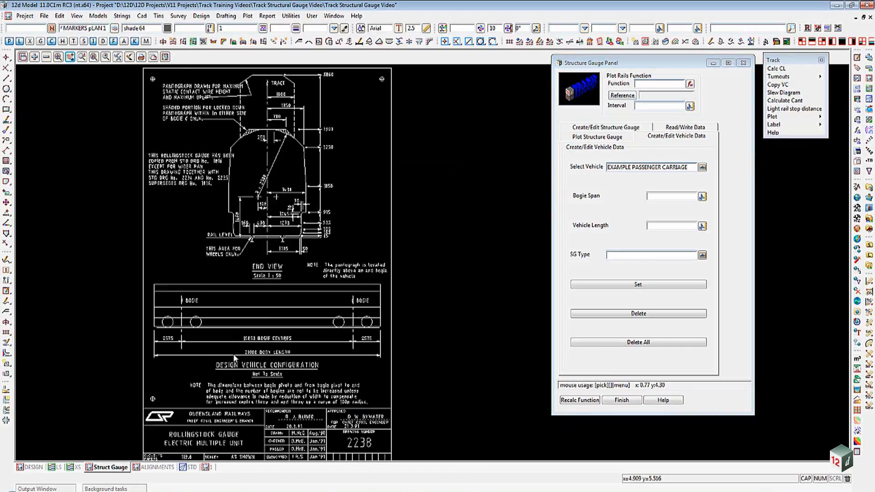
scroll(234, 354, up, 3)
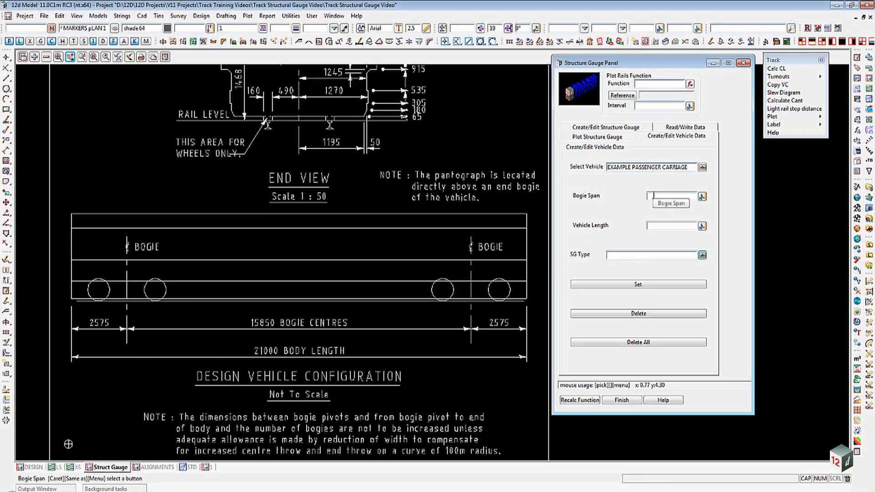
click(654, 196)
text(15)
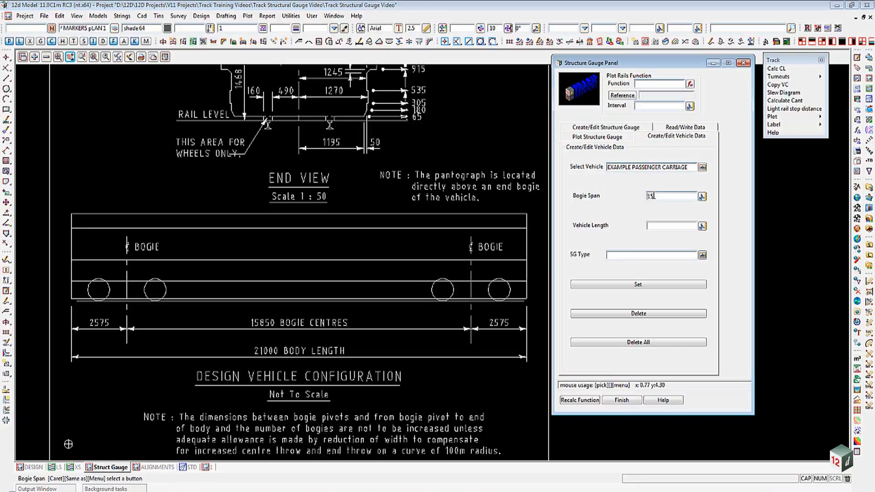
text(850)
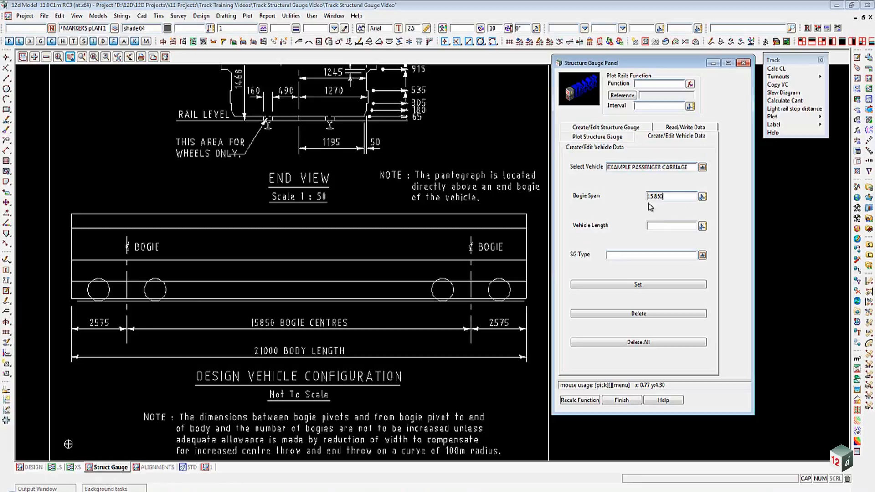
click(658, 225)
text(2)
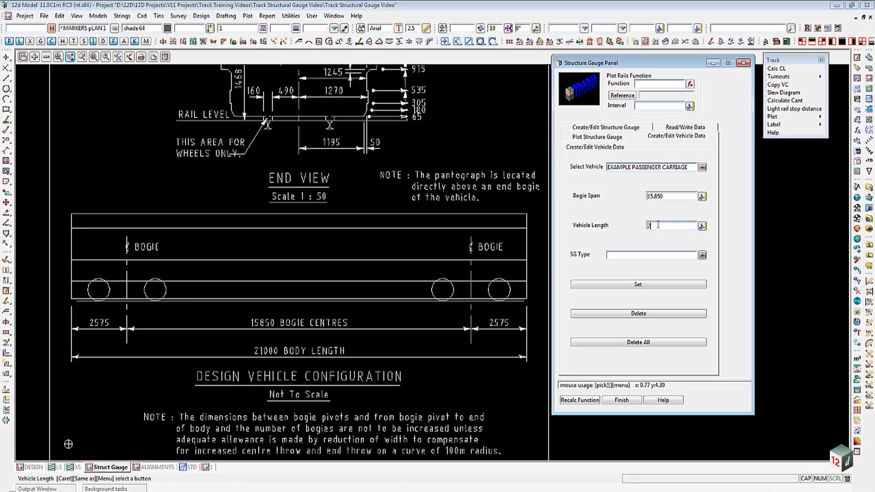
text(1.000)
- Choose EXAMPLE PASSENGER CARRIAGE as the vehicle's SG type and set the vehicle
click(702, 255)
double_click(760, 286)
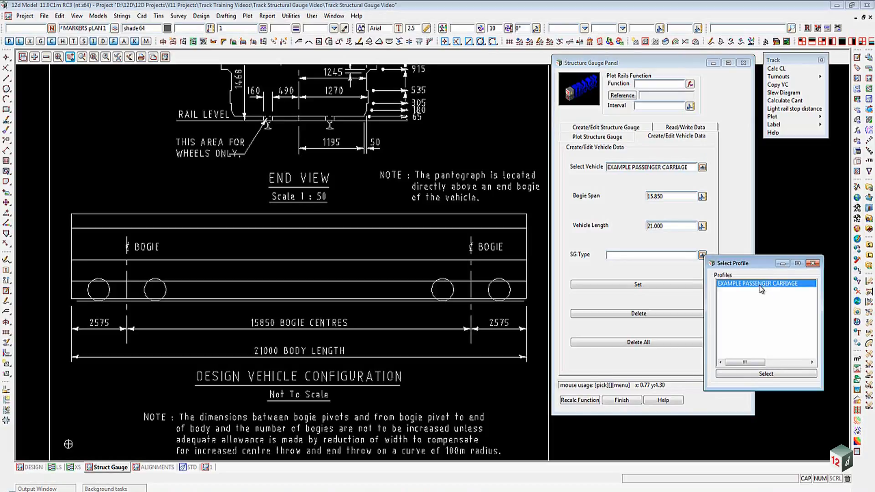
click(673, 286)
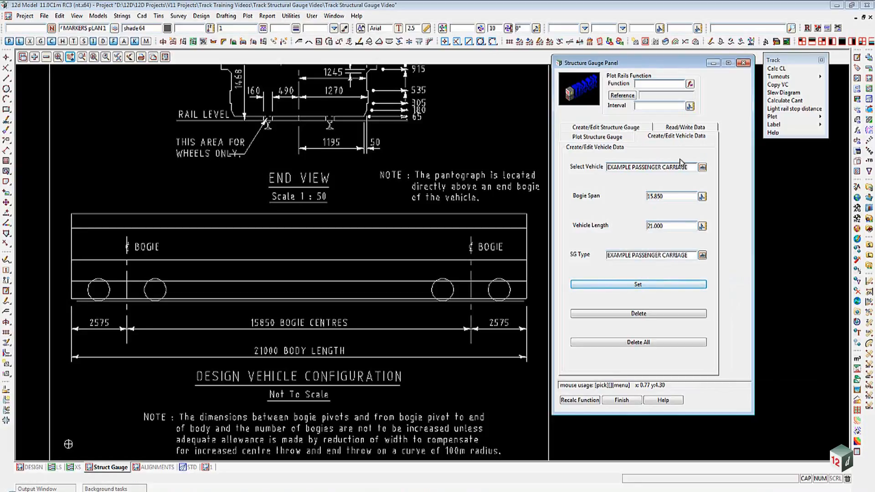
- Write the vehicle details to the EXAMPLE PASSENGER CARRIAGE.profiles file
click(686, 132)
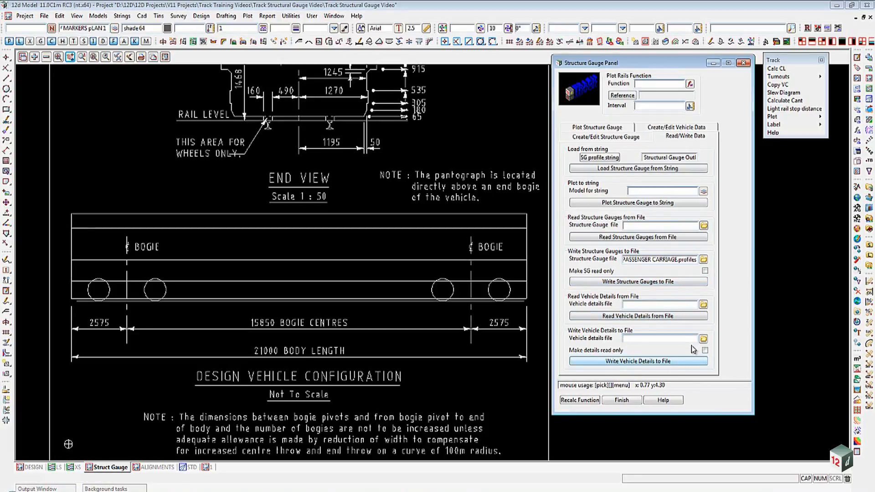
click(703, 340)
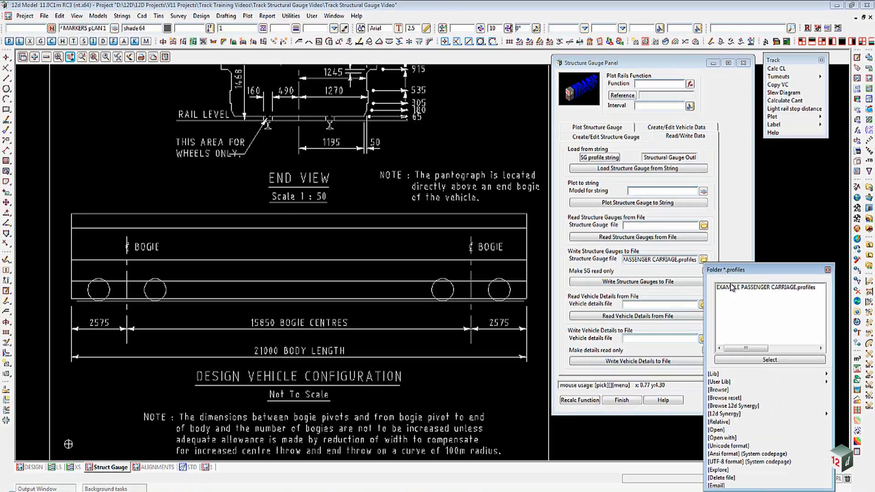
double_click(732, 290)
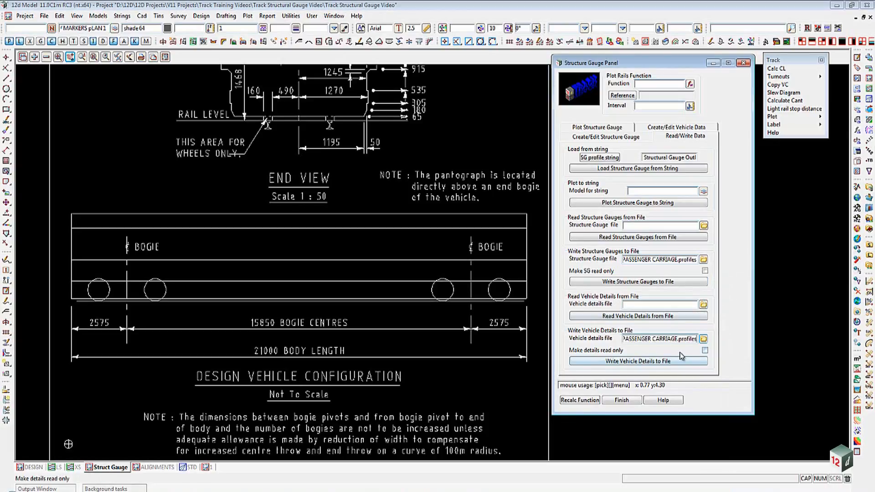
click(615, 360)
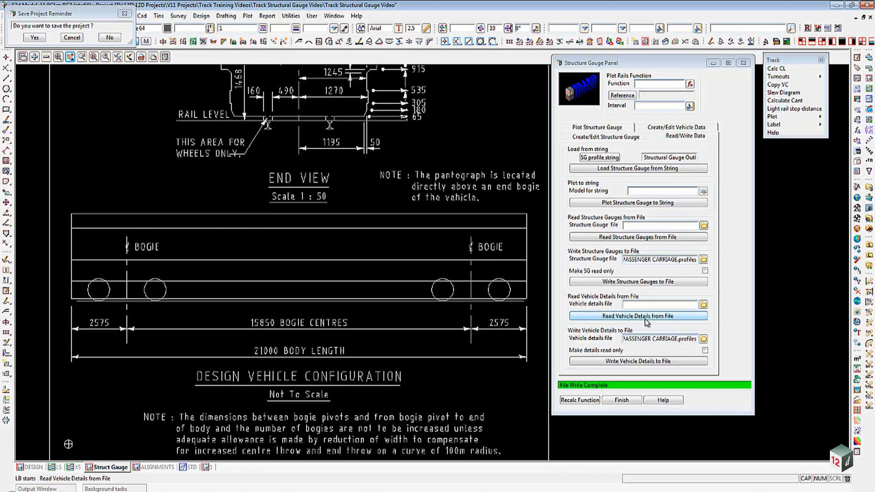
- Name the structure gauge plot function SG MAIN LINE
click(609, 129)
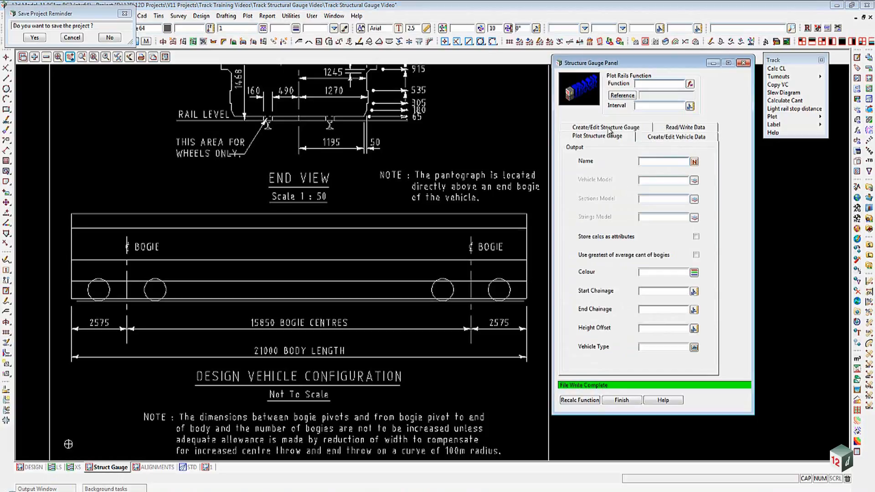
click(645, 85)
text(SG)
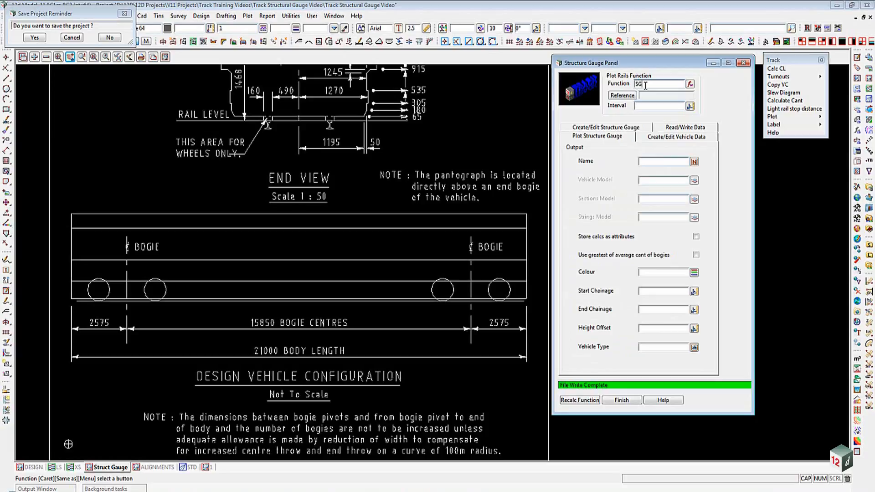
text( MAIN LINE)
- Pick the main line alignment in the ALIGNMENTS view as the reference string
click(161, 467)
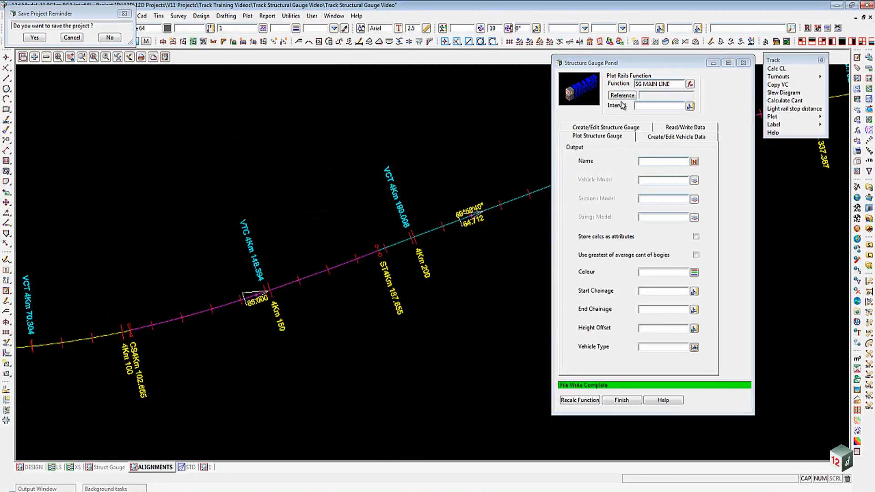
click(589, 127)
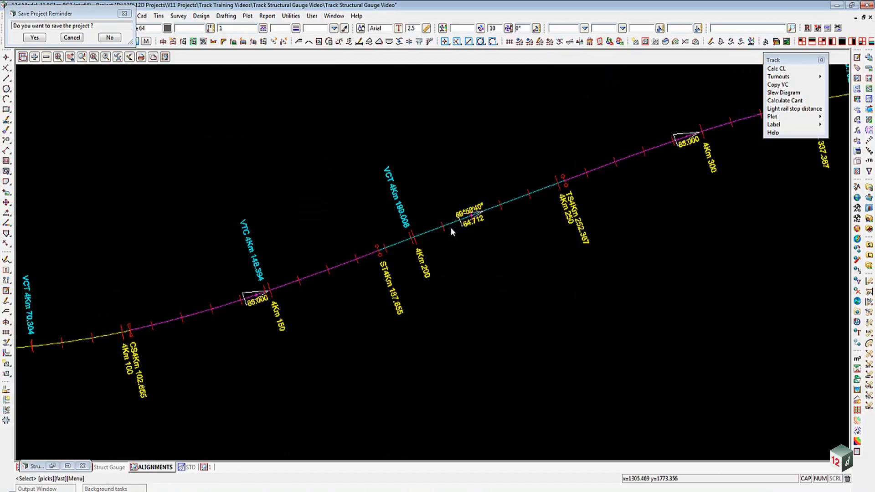
click(451, 225)
middle_click(451, 221)
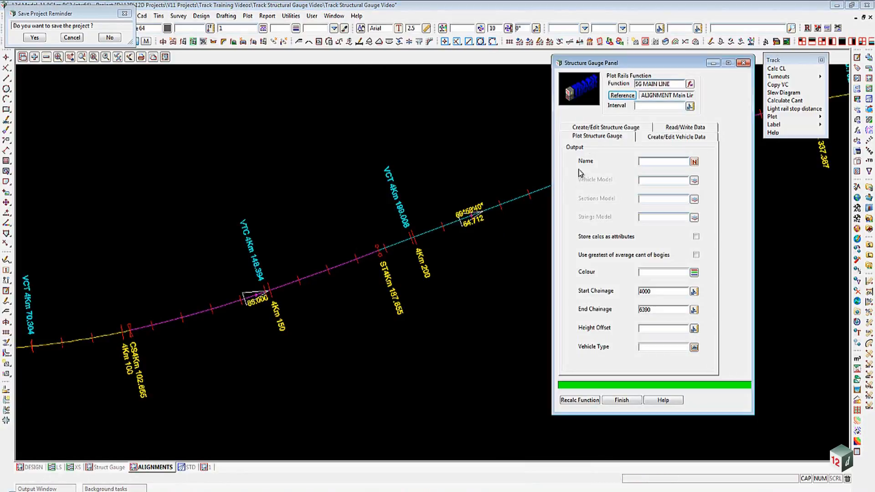
- Set the plot interval to 5 and the output name to MAIN LINE STRUCT GAUGE
click(645, 106)
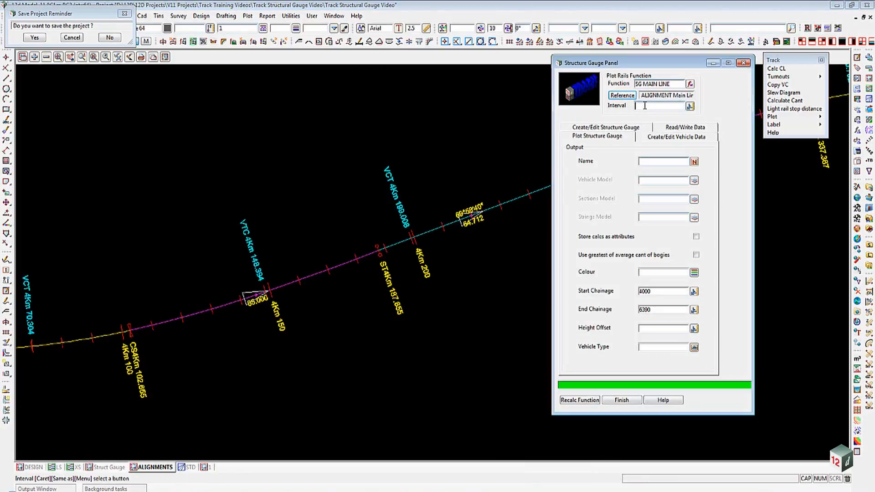
text(5)
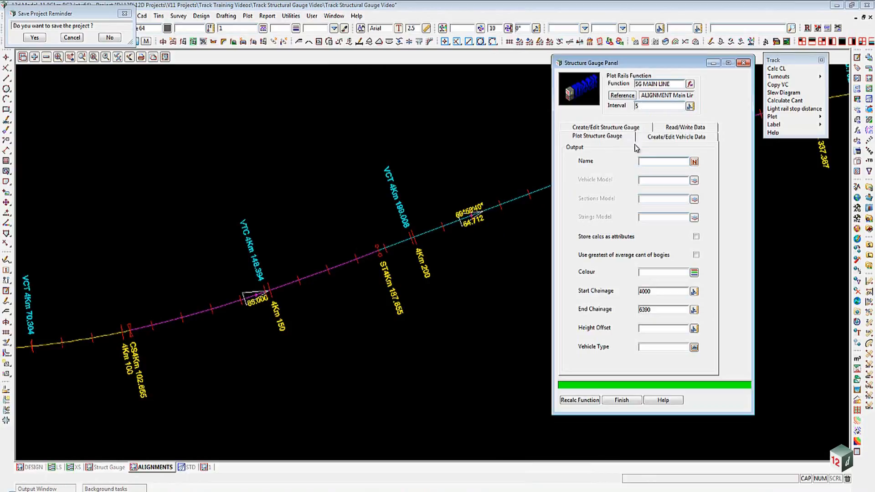
click(650, 162)
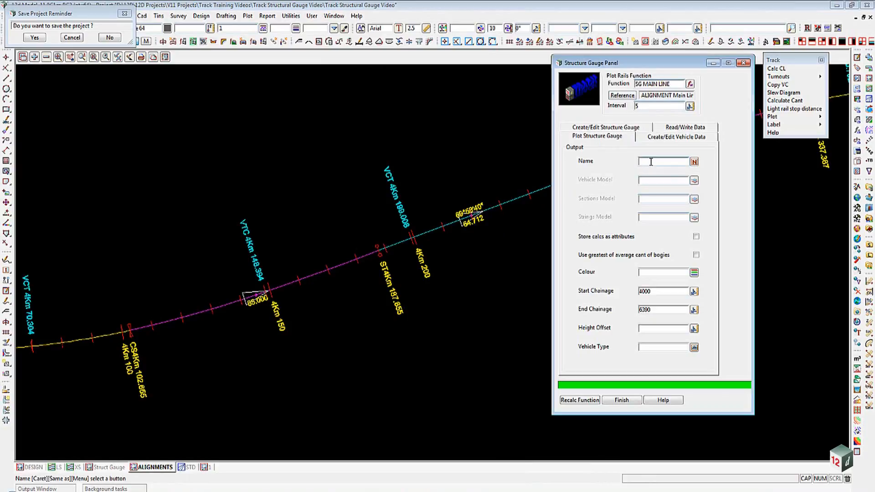
text(MA)
text(IN LINE S)
text(TRUCT G)
text(AUGE)
- Name the vehicle model MAIN LINE STRUCT GAUGE VEHICLE
click(648, 181)
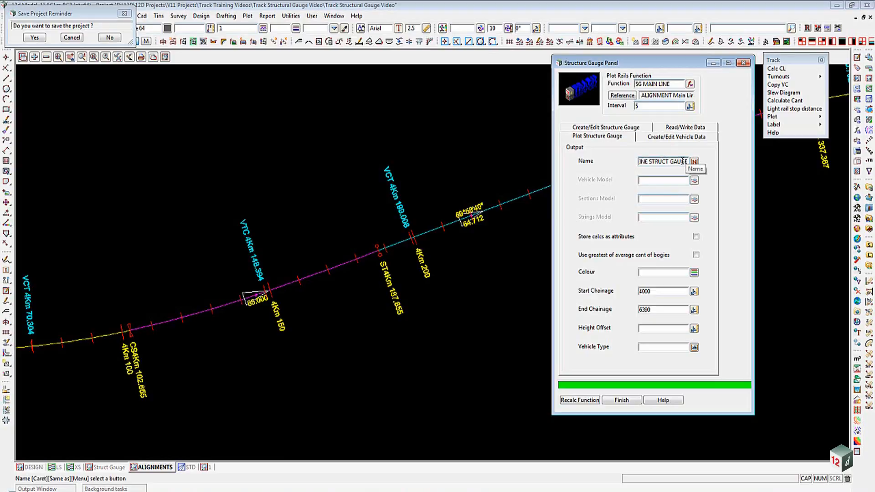
drag(687, 161, 623, 158)
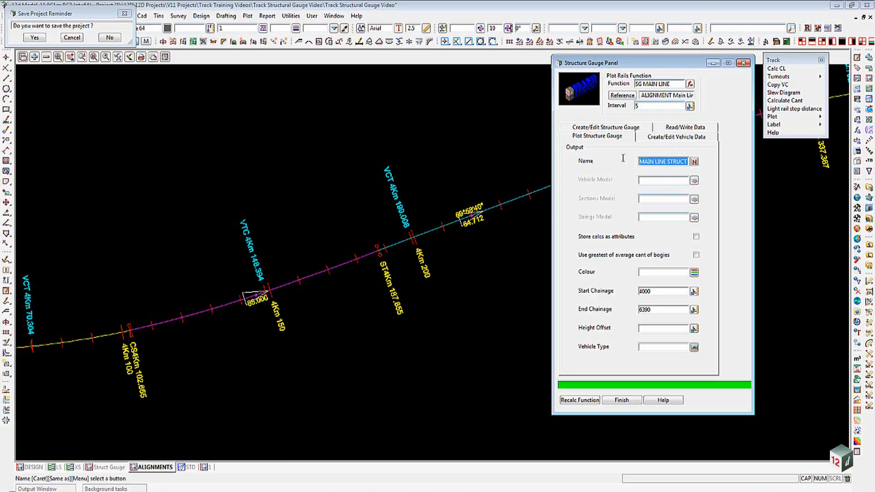
key(ctrl+c)
click(645, 180)
key(ctrl+v)
text(VE)
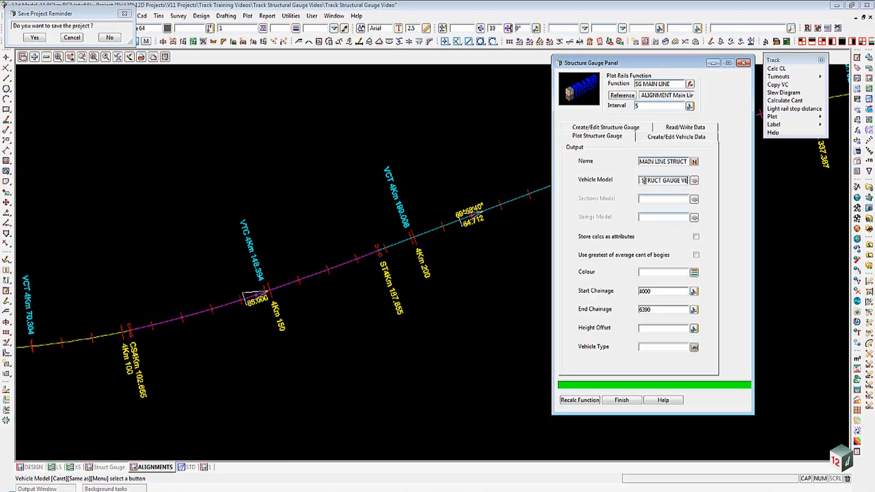
text(HICLE)
click(642, 200)
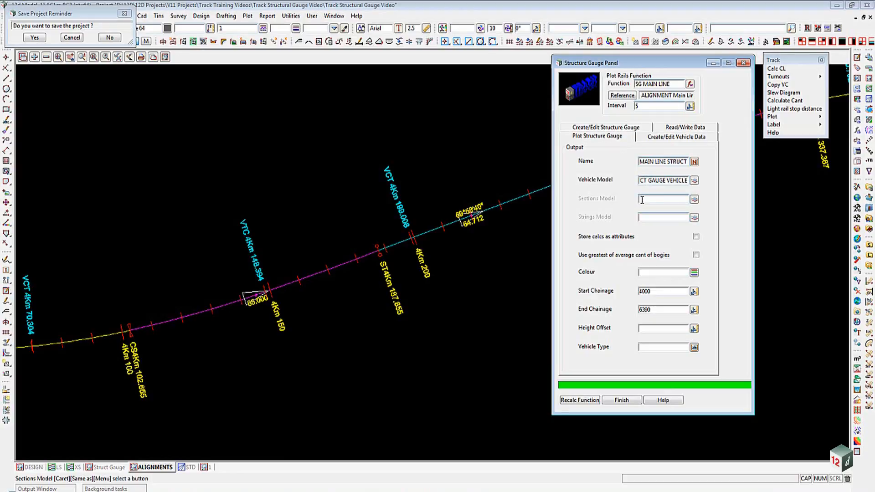
- Name the sections model MAIN LINE STRUCT GAUGE SECTIONS and the strings model MAIN LINE STRUCT GAUGE STRINGS
key(ctrl+v)
text(SE)
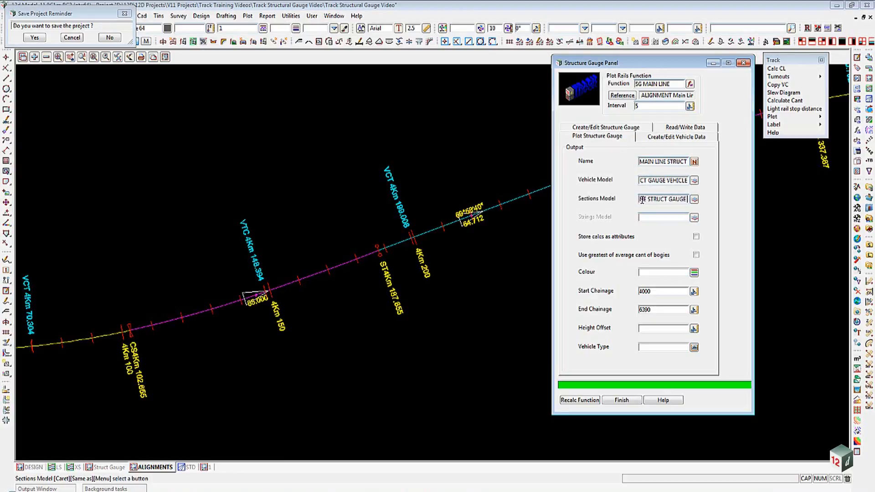
text(CTIONS)
key(Tab)
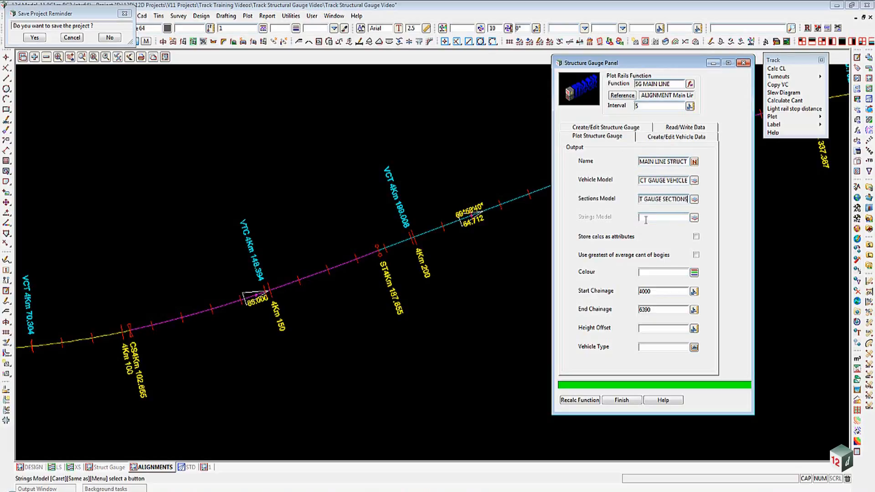
key(ctrl+v)
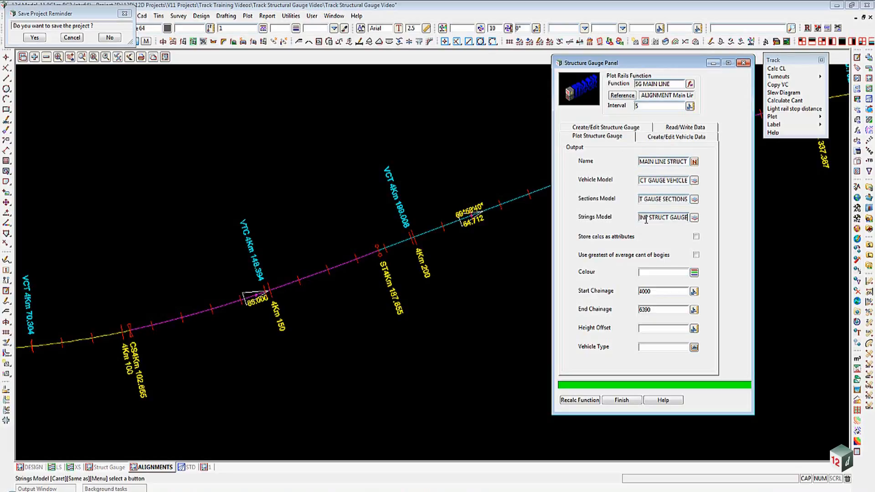
text(STRINGS)
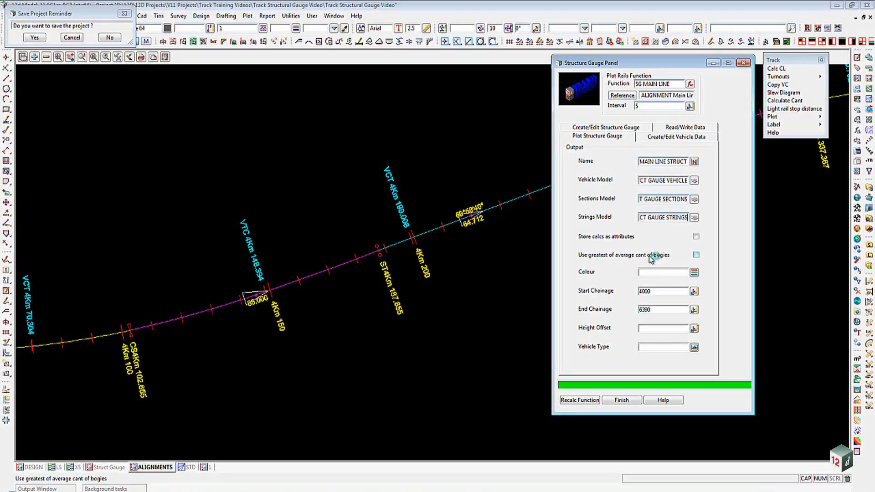
- Set the plot colour to dark red and the height offset to 0
click(694, 273)
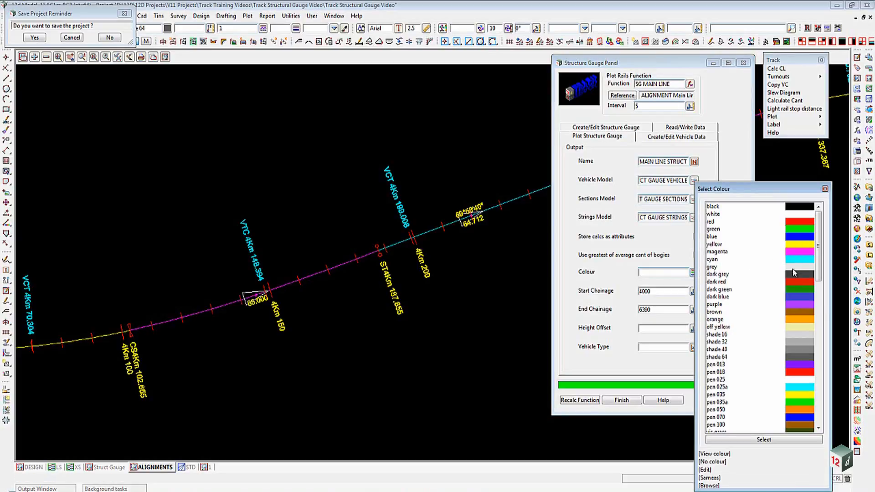
double_click(790, 281)
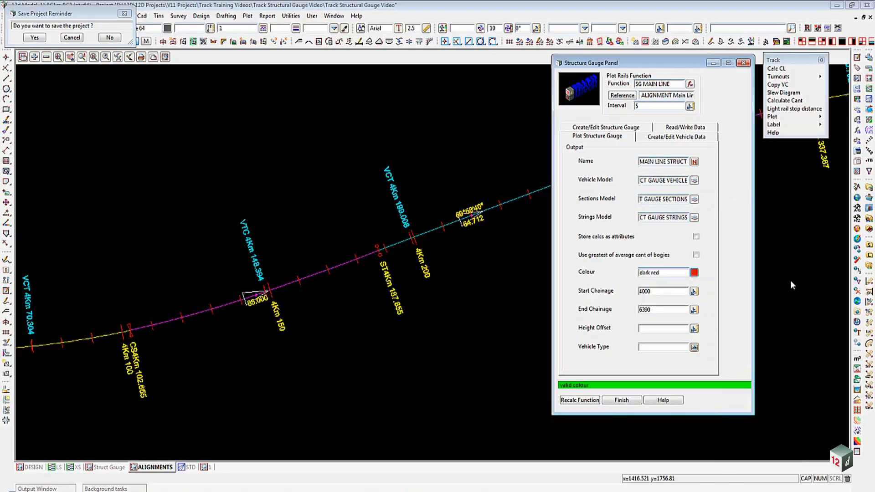
click(653, 328)
text(0)
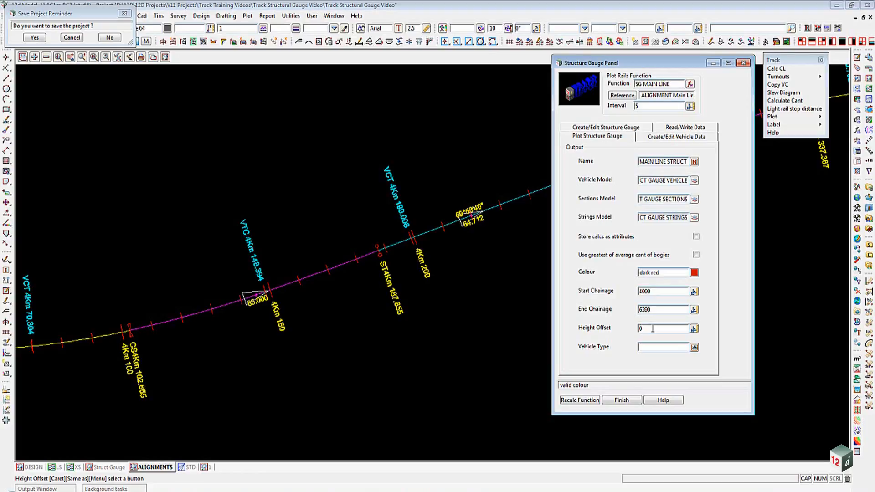
- Choose EXAMPLE PASSENGER CARRIAGE as the vehicle type and recalculate the structure gauge function
click(694, 348)
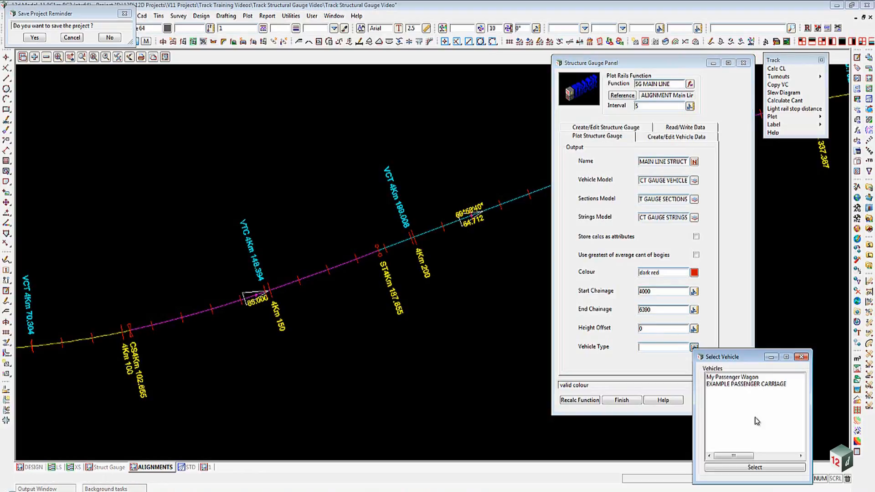
double_click(710, 382)
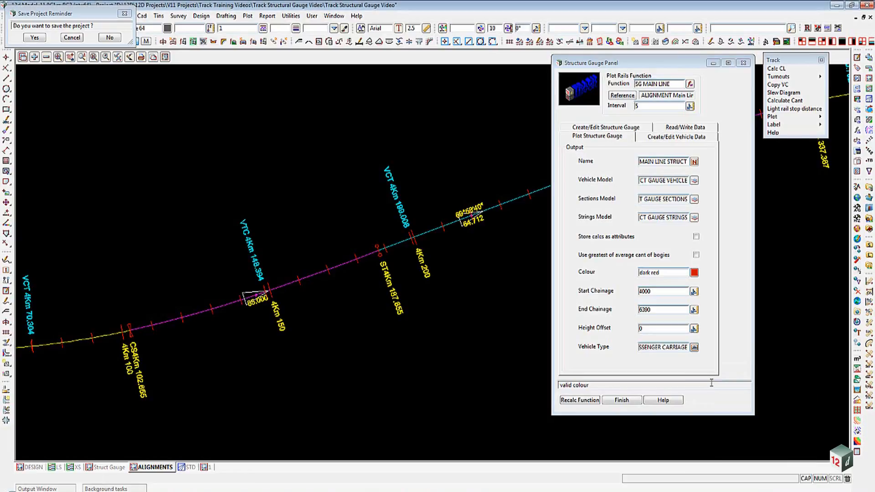
click(579, 401)
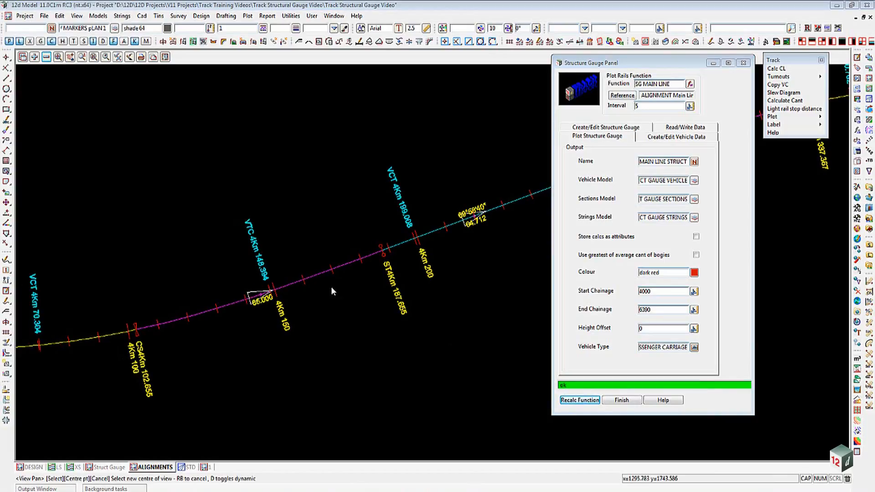
- Add the MAIN LINE STRUCT GAUGE sections, strings and vehicle models to the ALIGNMENTS plan view
click(34, 58)
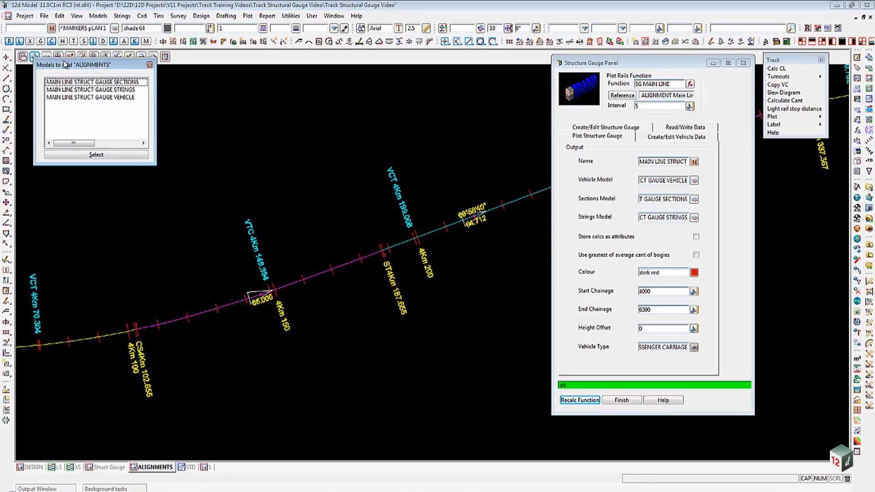
drag(65, 64, 62, 72)
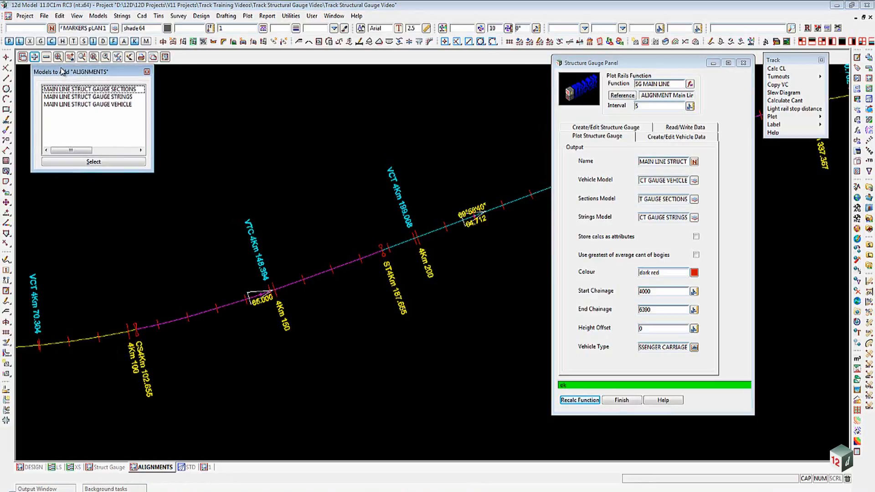
double_click(73, 91)
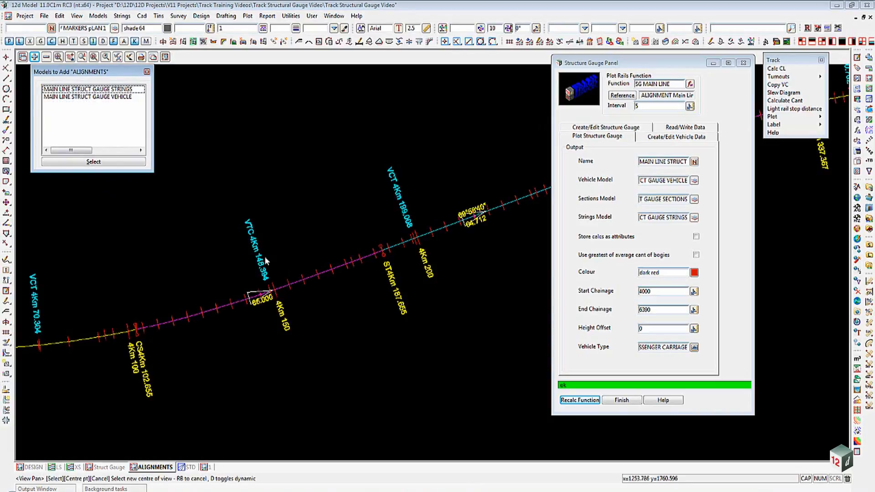
double_click(102, 91)
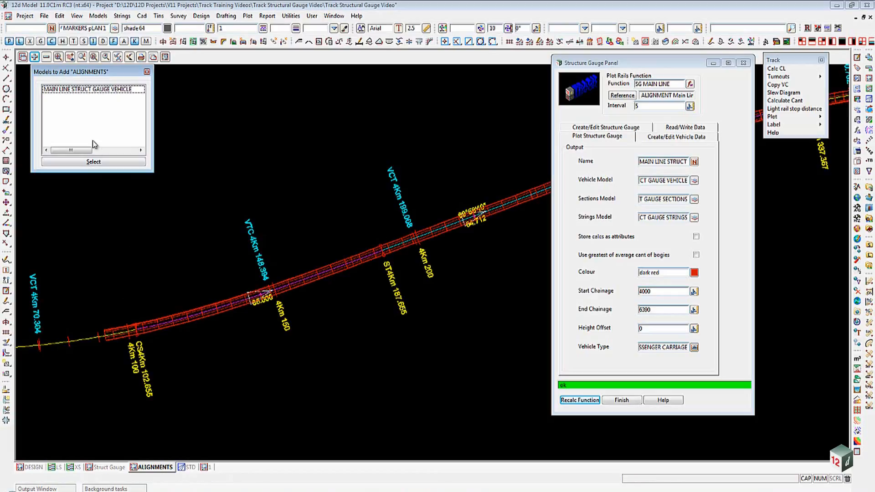
click(80, 92)
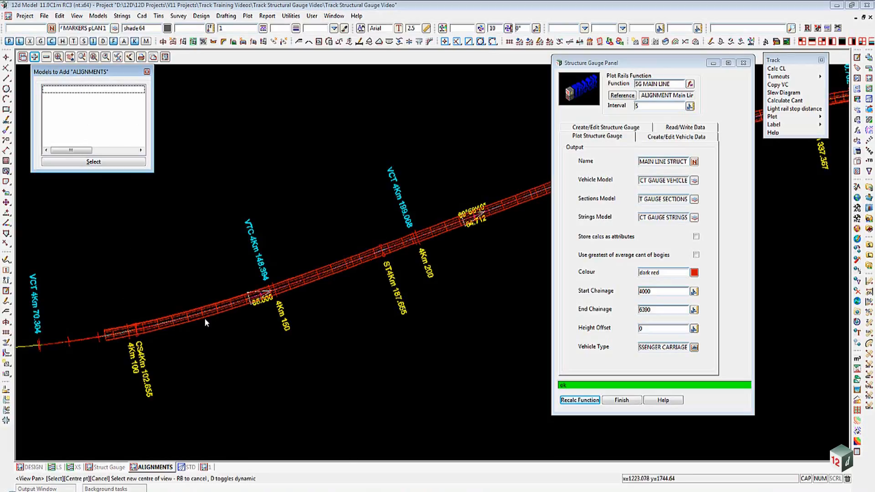
- Zoom in on the plotted gauge along the main line and remove a model from the ALIGNMENTS view
scroll(204, 318, up, 8)
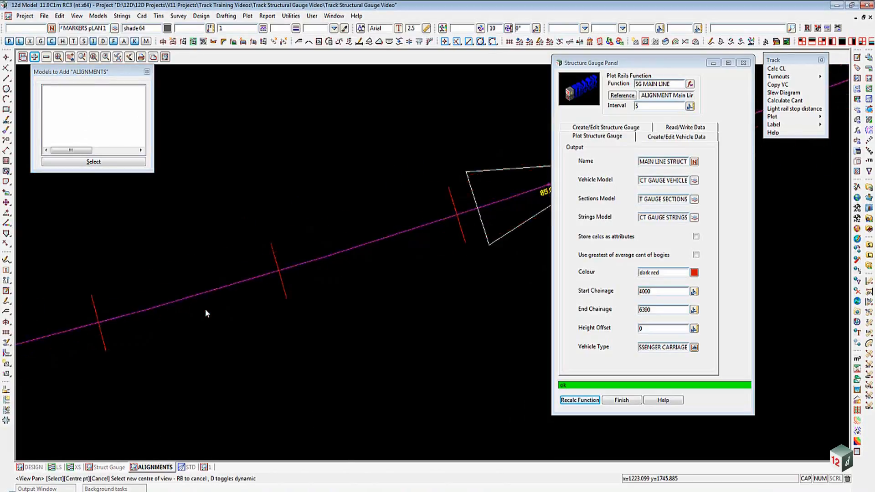
scroll(156, 301, up, 3)
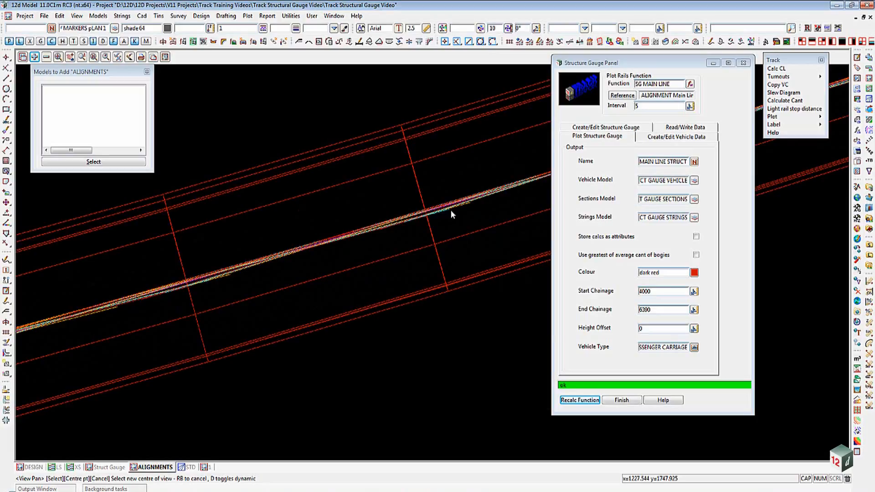
click(46, 57)
double_click(72, 104)
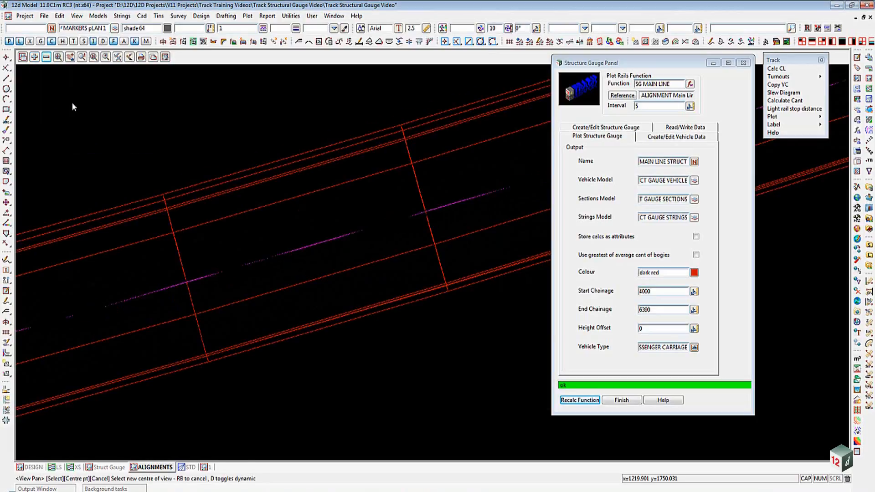
scroll(251, 206, down, 7)
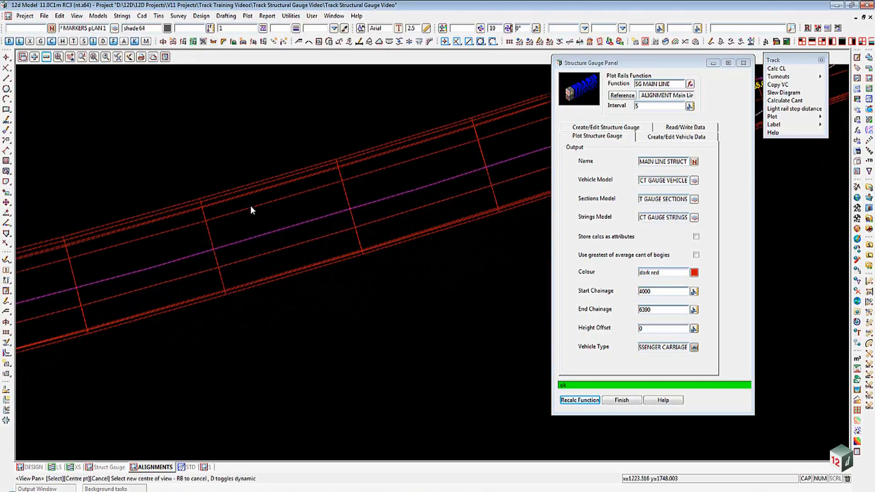
scroll(251, 206, down, 2)
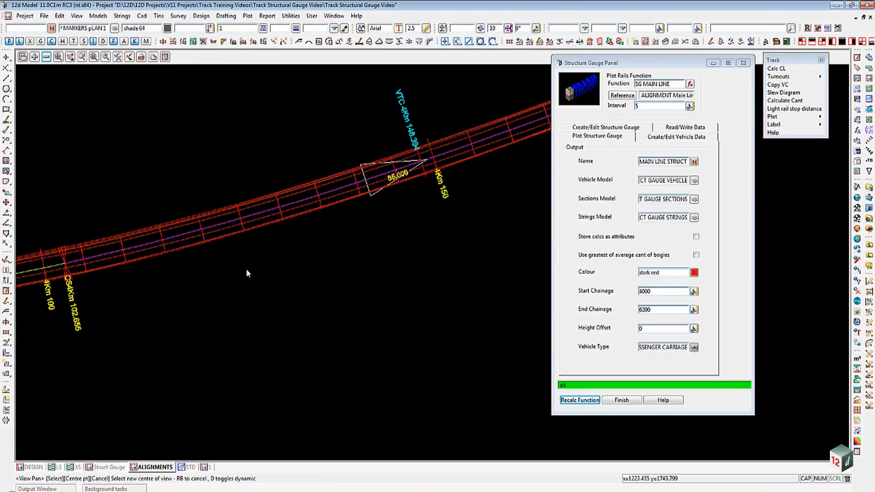
- Switch to the STD perspective view and add the three MAIN LINE STRUCT GAUGE models to it
click(190, 466)
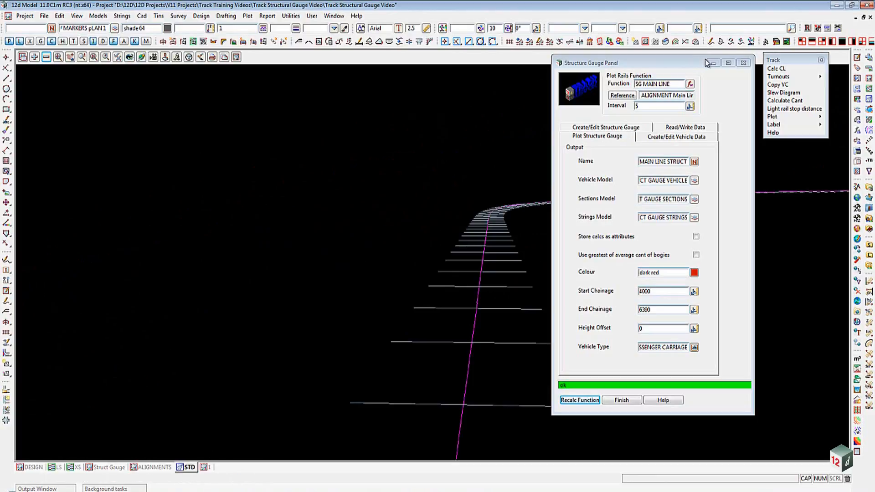
drag(704, 62, 640, 487)
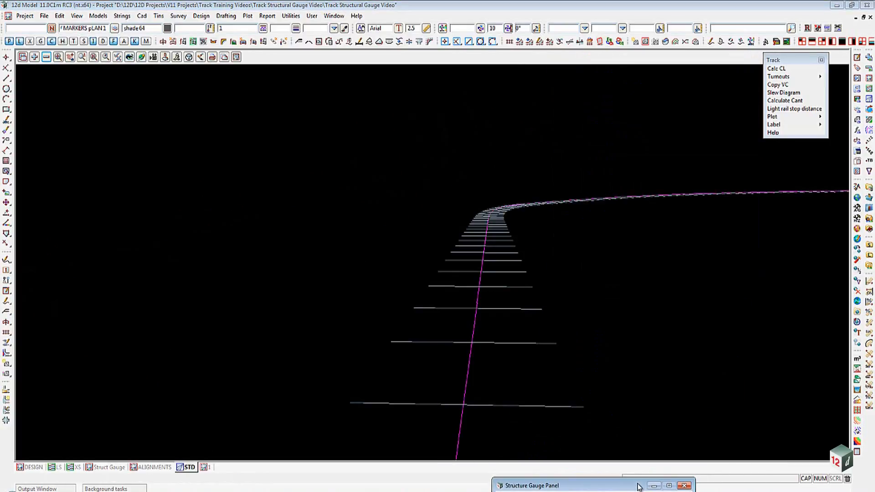
click(34, 57)
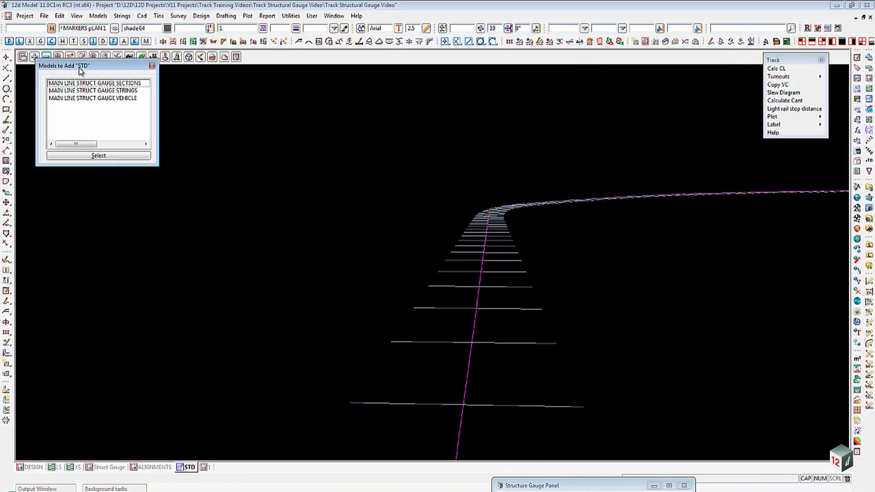
drag(80, 69, 77, 76)
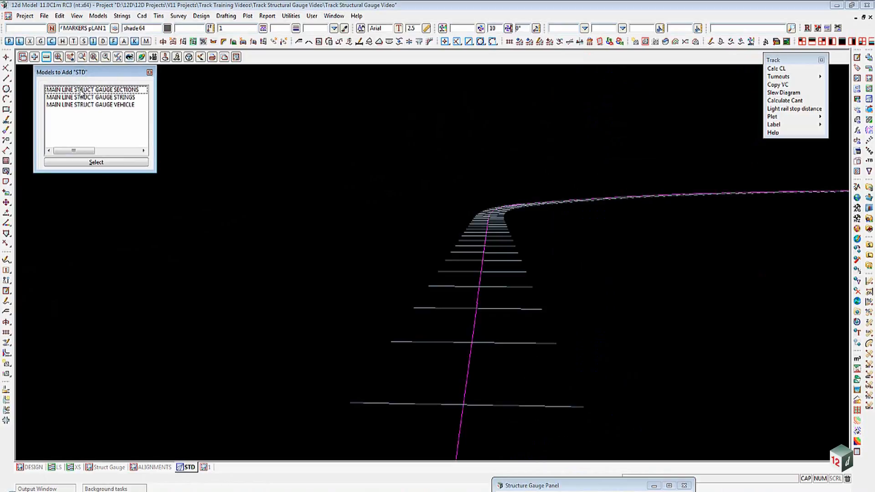
click(81, 90)
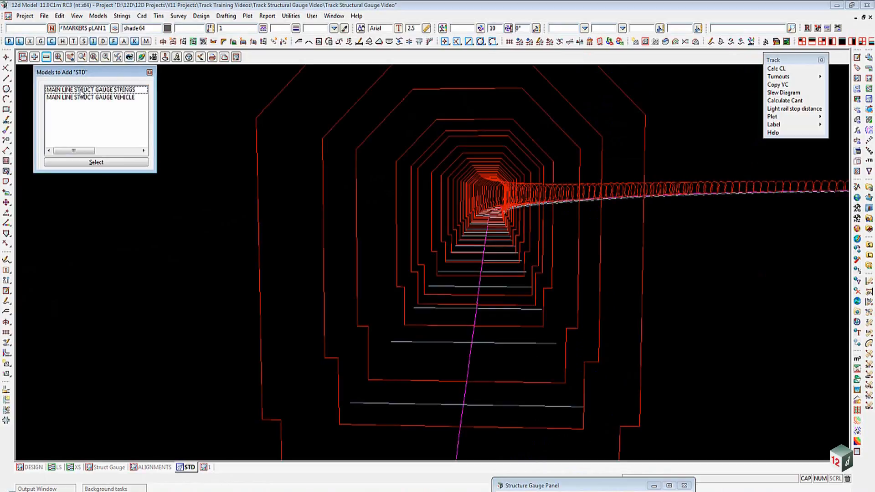
click(82, 89)
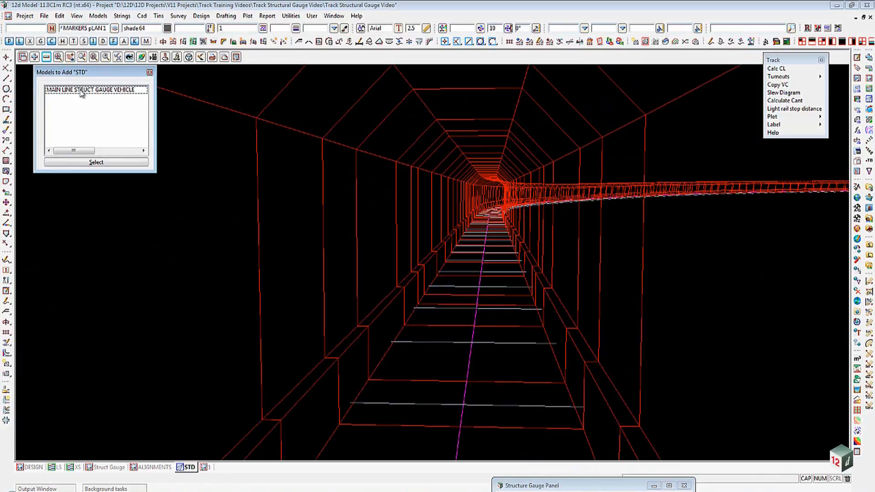
click(150, 72)
- Orbit the perspective camera to examine the structure gauge envelope along the track
click(141, 57)
drag(416, 182, 382, 193)
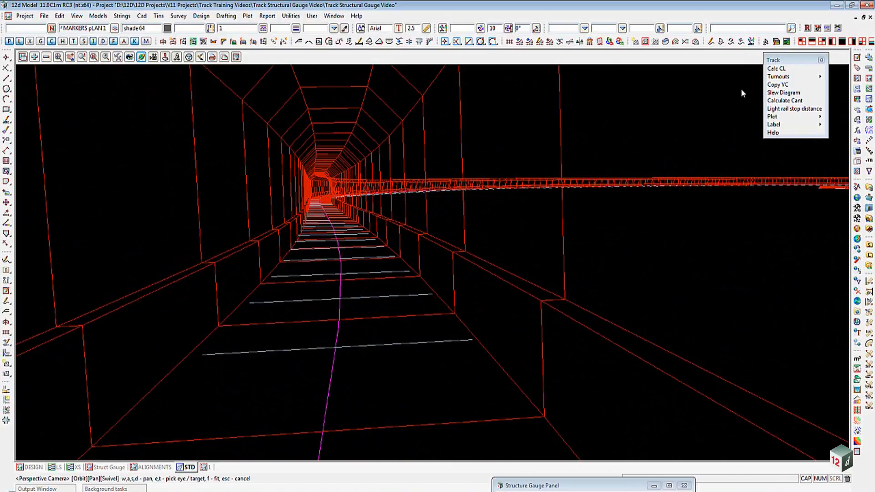
click(863, 17)
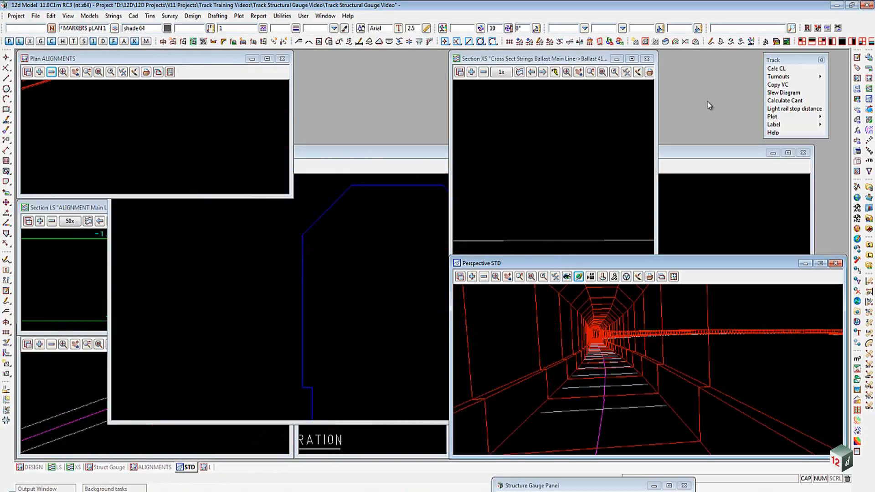
- Open the XS section view, add the structure gauge model and fit the section to the gauge
click(78, 467)
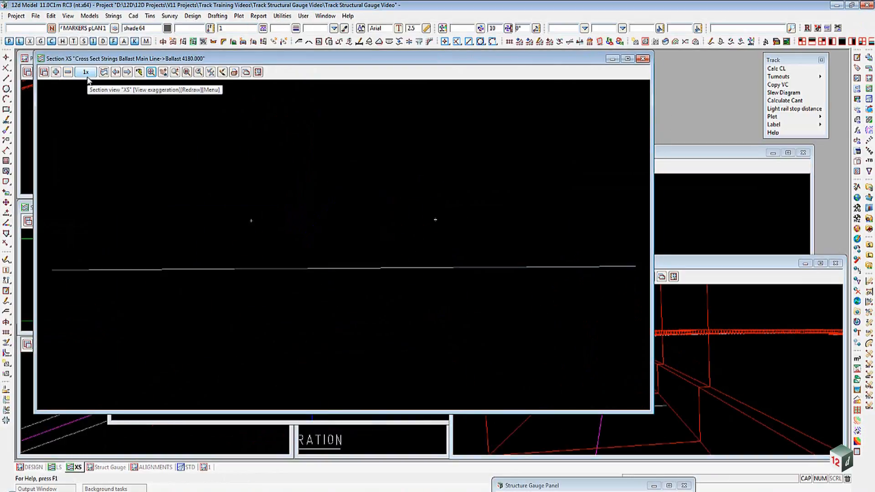
click(59, 73)
double_click(81, 134)
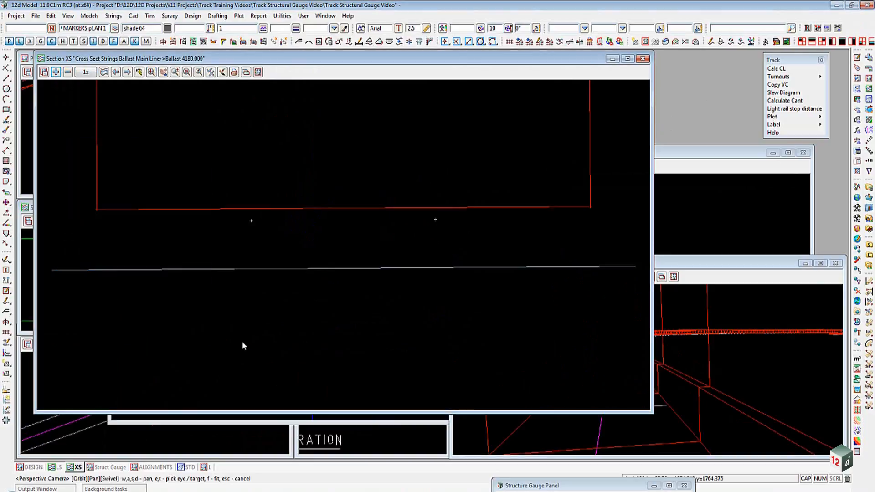
click(151, 72)
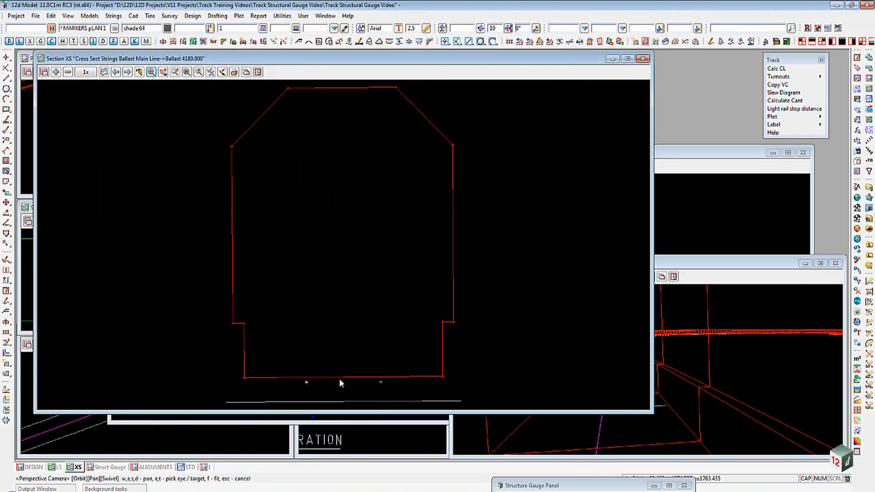
- Step through successive cross sections to examine the structure gauge at each chainage
click(127, 73)
click(127, 73)
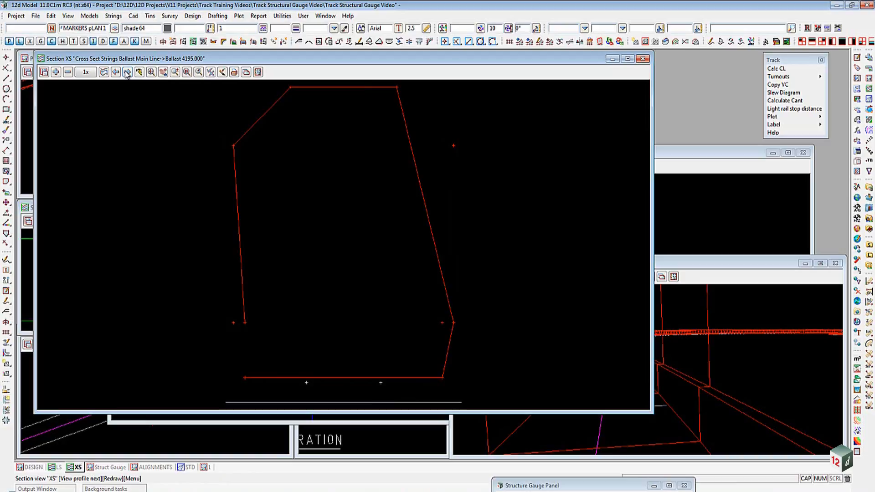
click(127, 73)
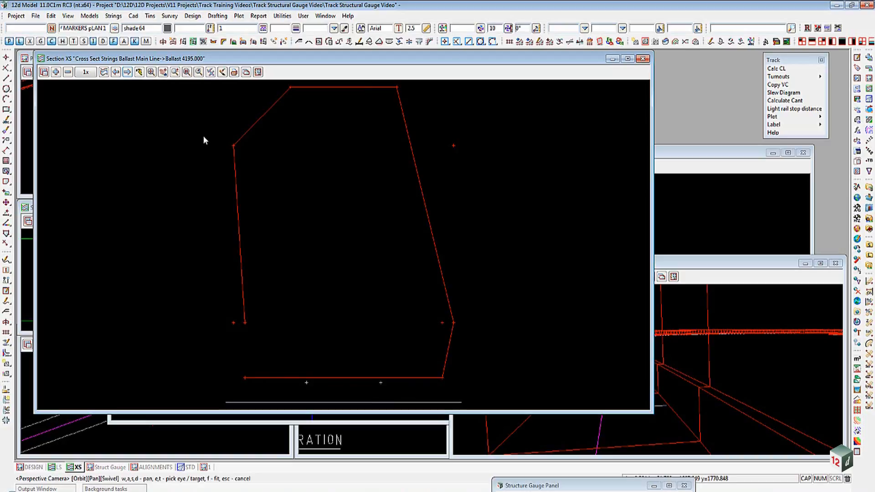
click(701, 276)
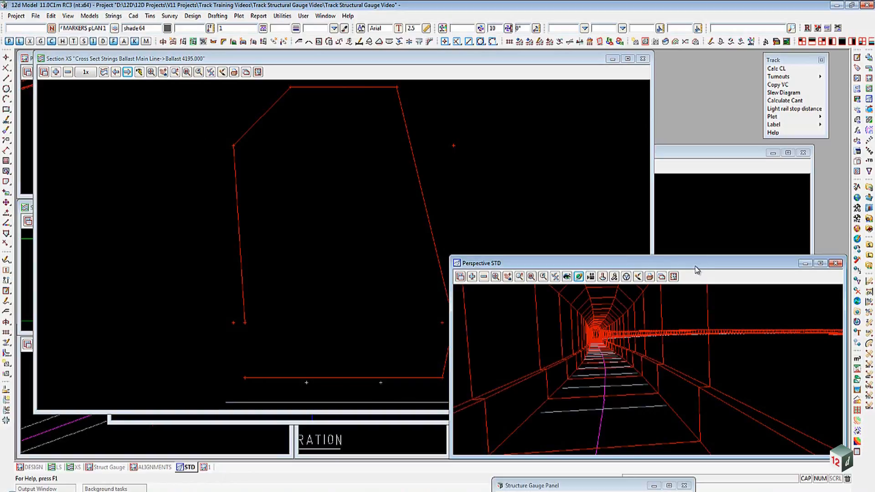
click(520, 62)
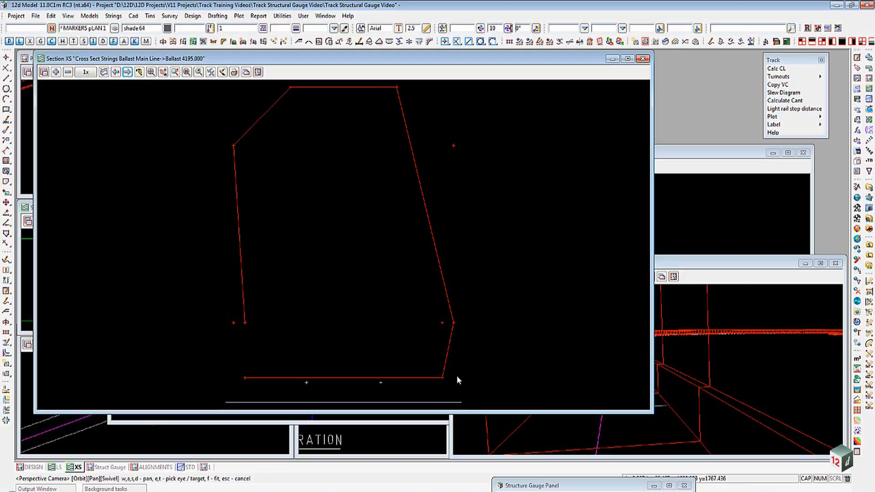
- Profile the structure gauge string picked in the perspective view into the XS section view and zoom out to see it
click(104, 73)
click(709, 317)
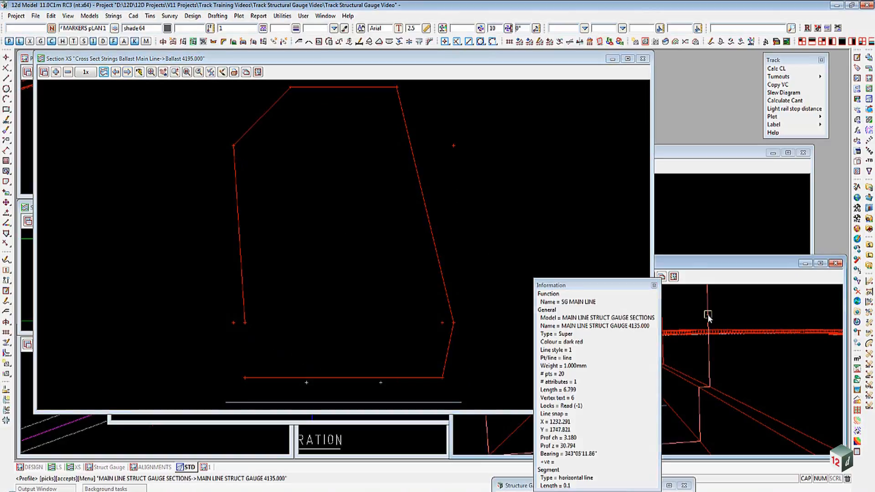
middle_click(708, 315)
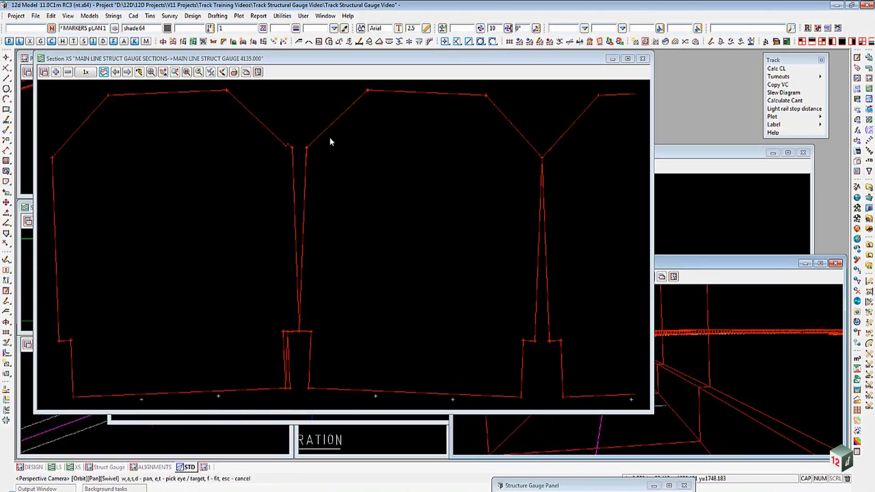
scroll(329, 137, down, 2)
scroll(330, 138, down, 2)
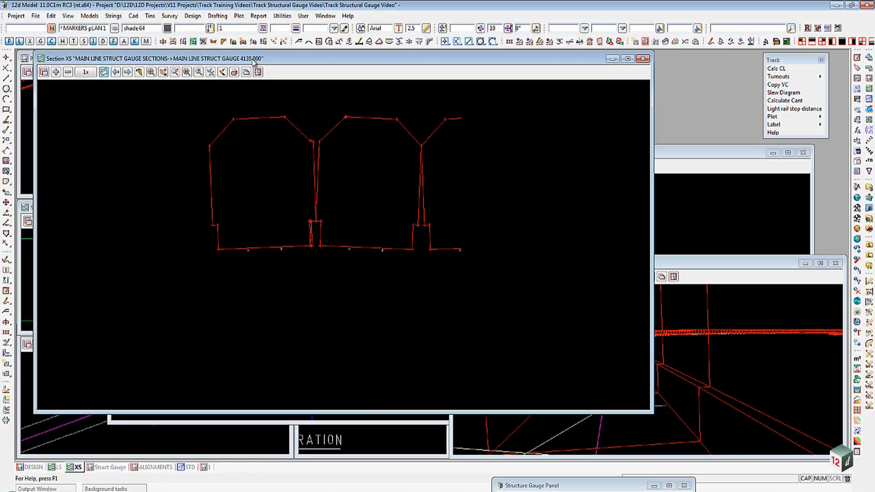
drag(253, 58, 424, 88)
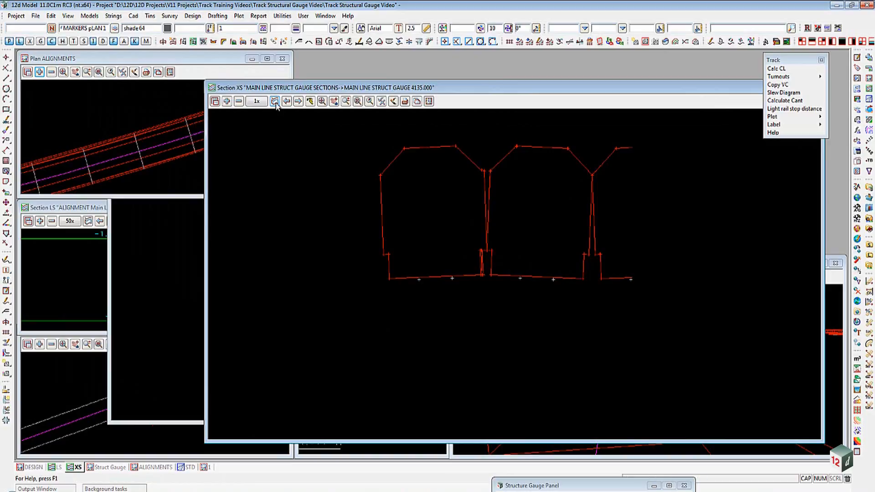
- Profile the ballast cross section at chainage 4130 by picking it in the plan view
click(137, 146)
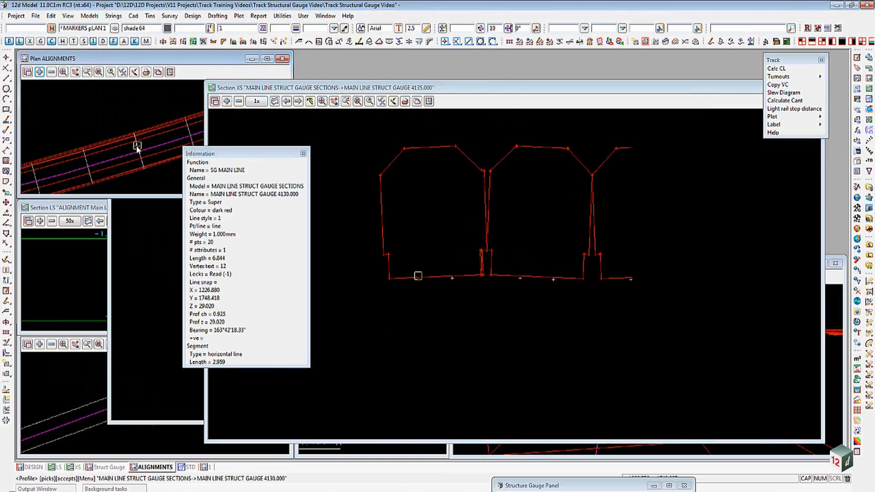
click(137, 146)
middle_click(137, 146)
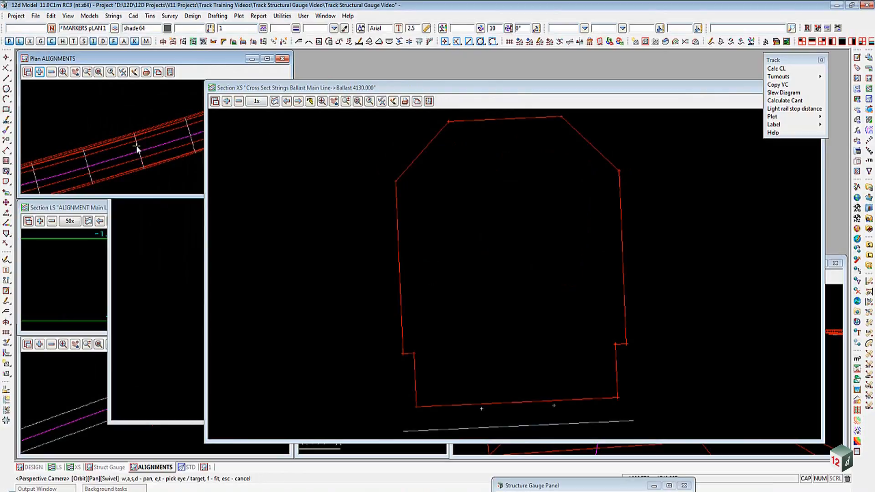
click(625, 411)
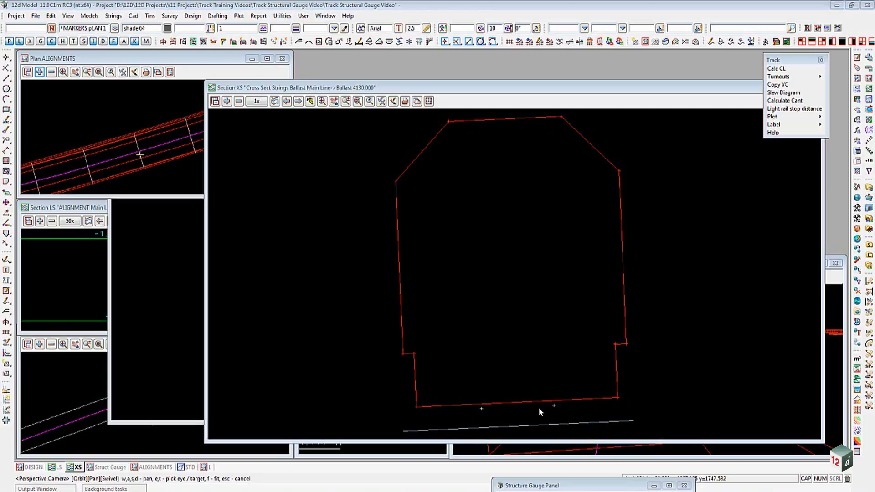
- Enlarge the STD perspective view and use String Drive to drive the camera along the main line alignment
click(833, 278)
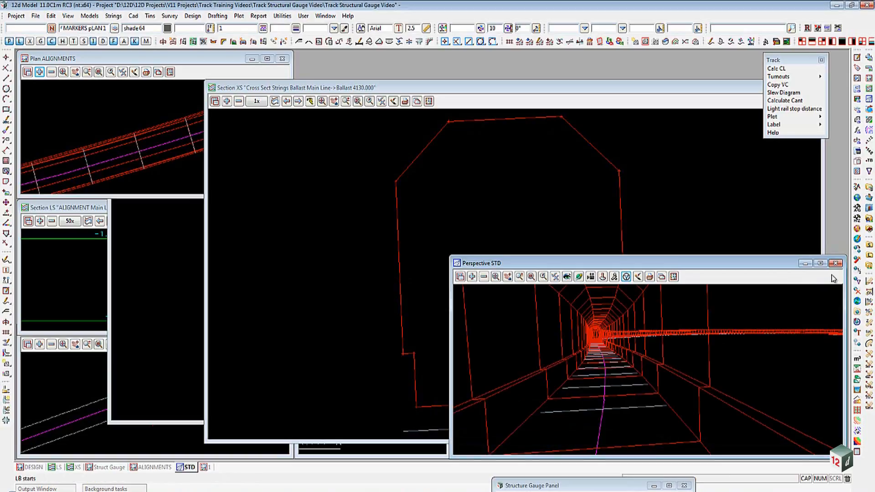
drag(450, 259, 26, 49)
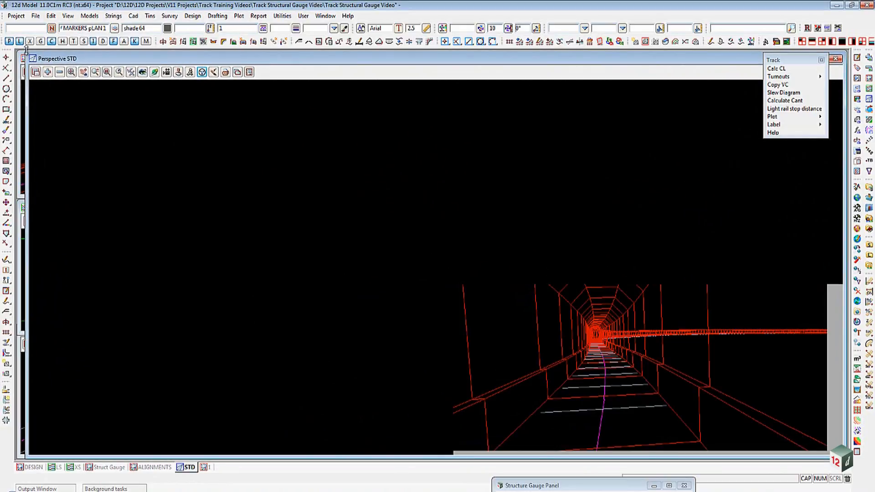
click(202, 73)
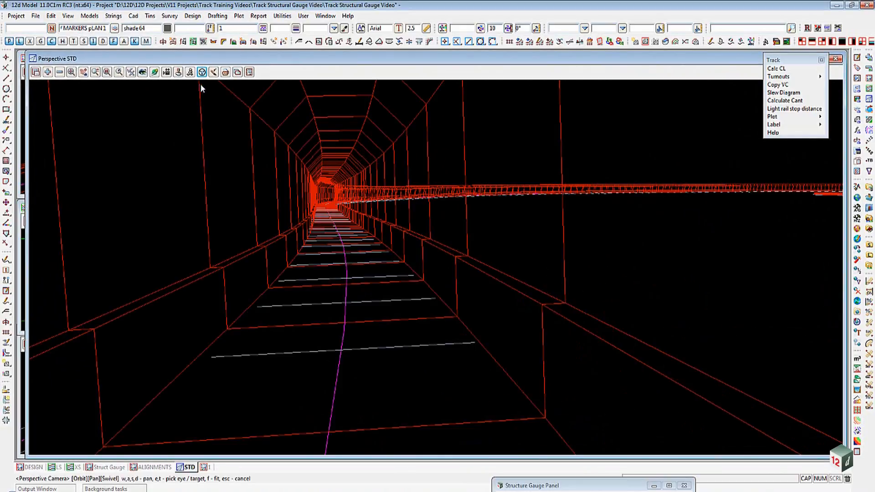
click(155, 72)
drag(757, 214, 855, 229)
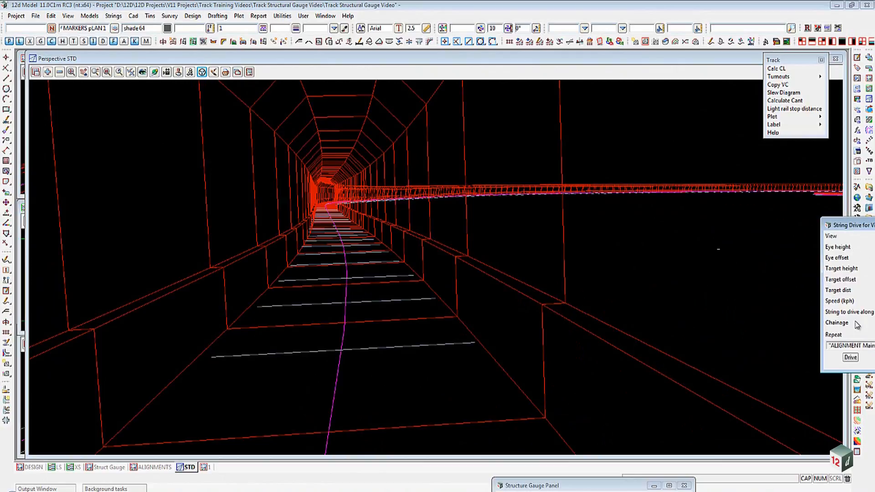
click(850, 358)
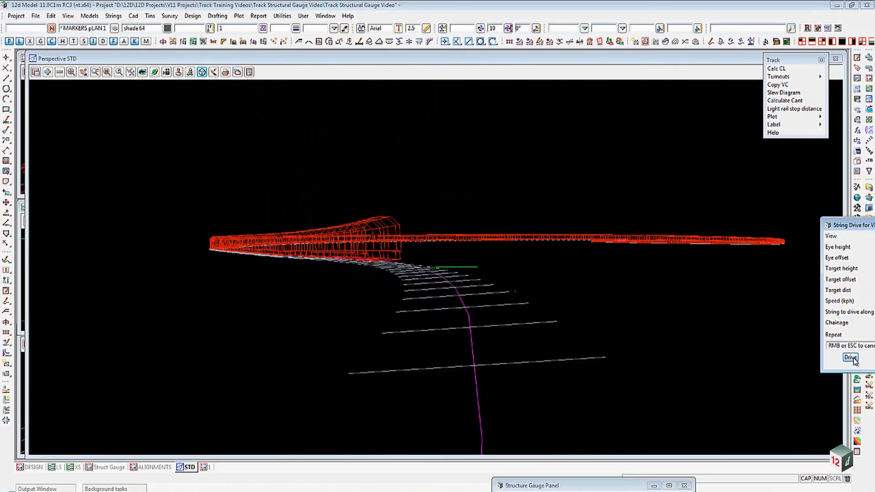